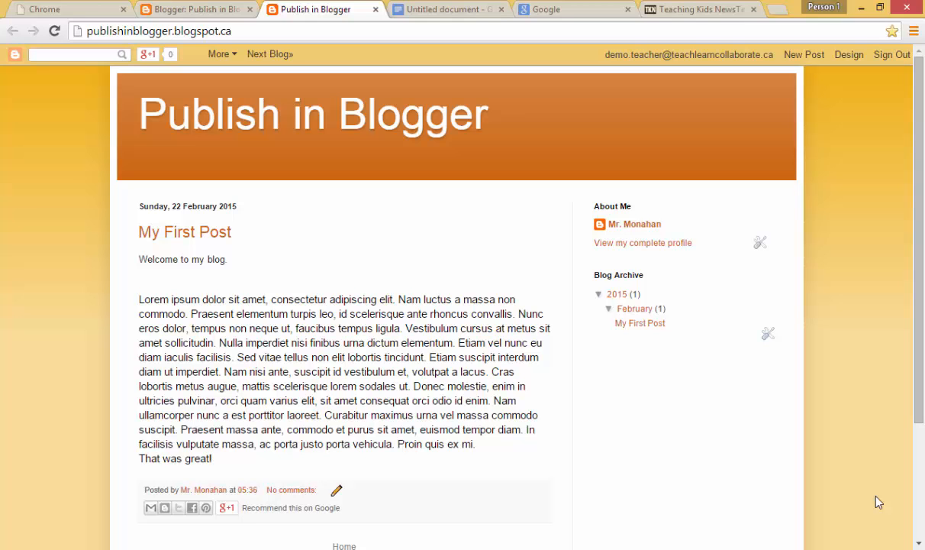
# Step: Copy the web address of the Teaching Kids News site, teachingkidsnews.ca
pyautogui.click(675, 14)
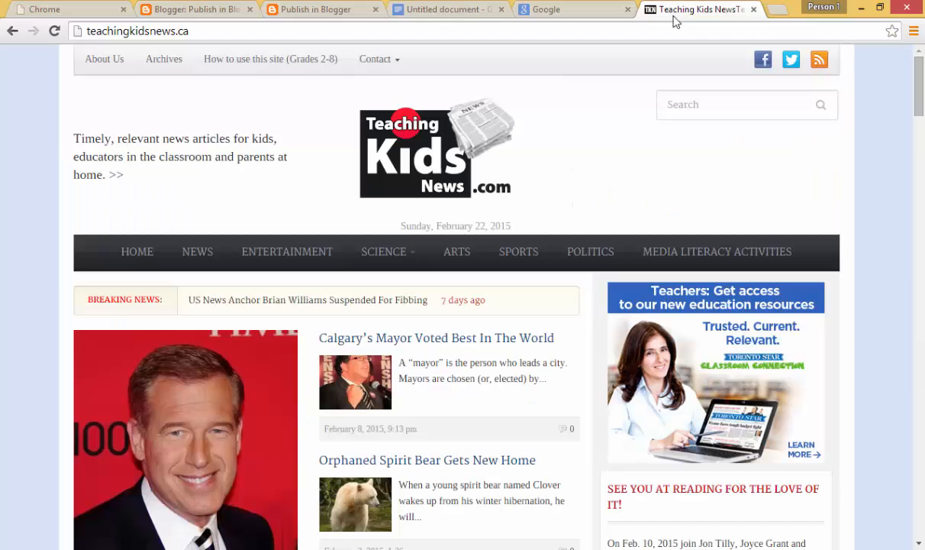
pyautogui.scroll(-7, 519, 268)
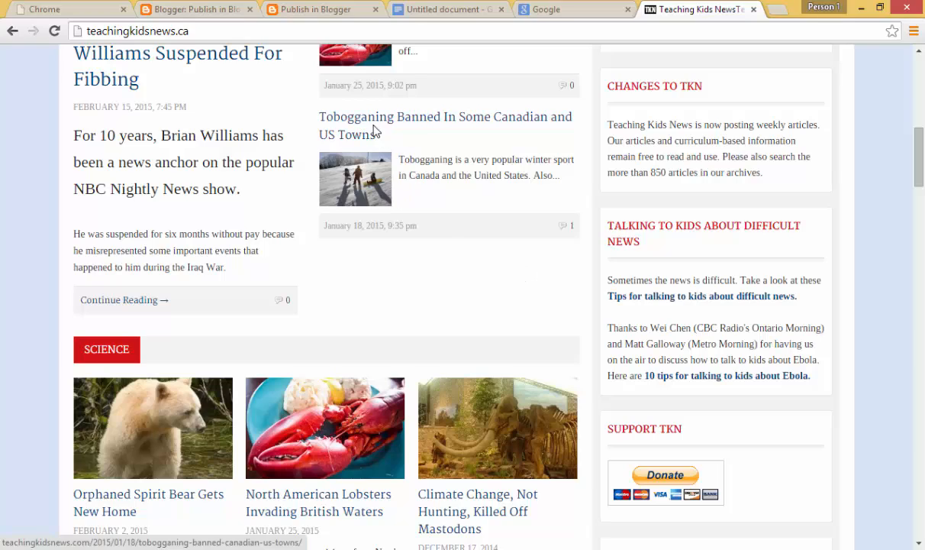
pyautogui.scroll(8, 498, 176)
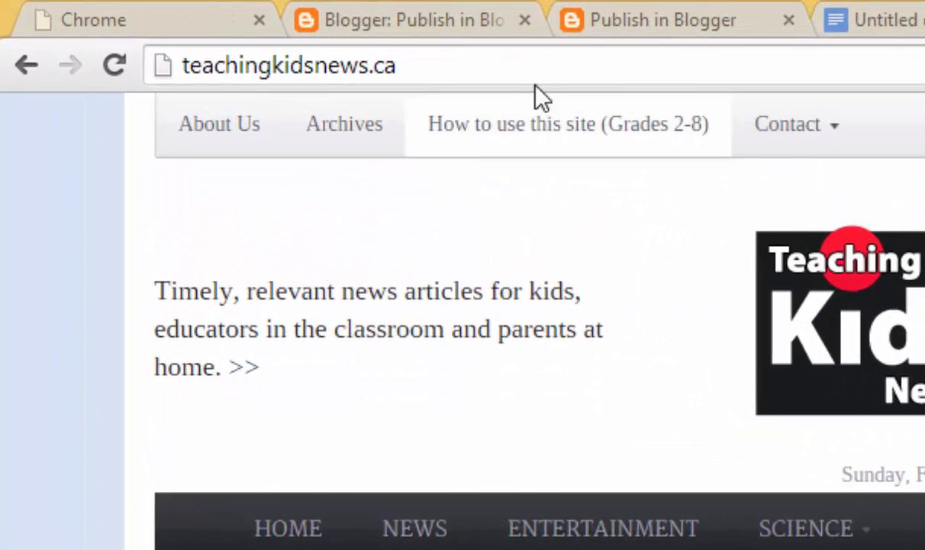
pyautogui.click(740, 67)
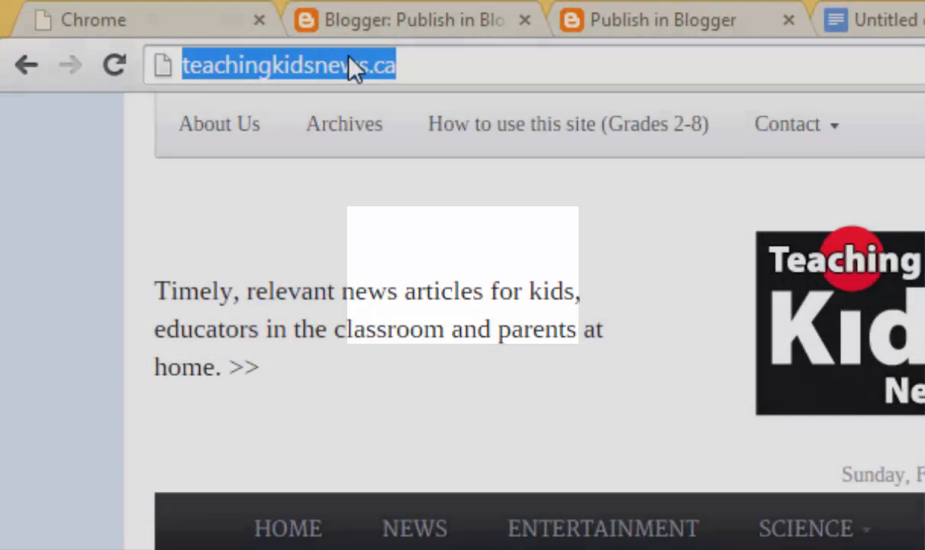
pyautogui.rightClick(350, 58)
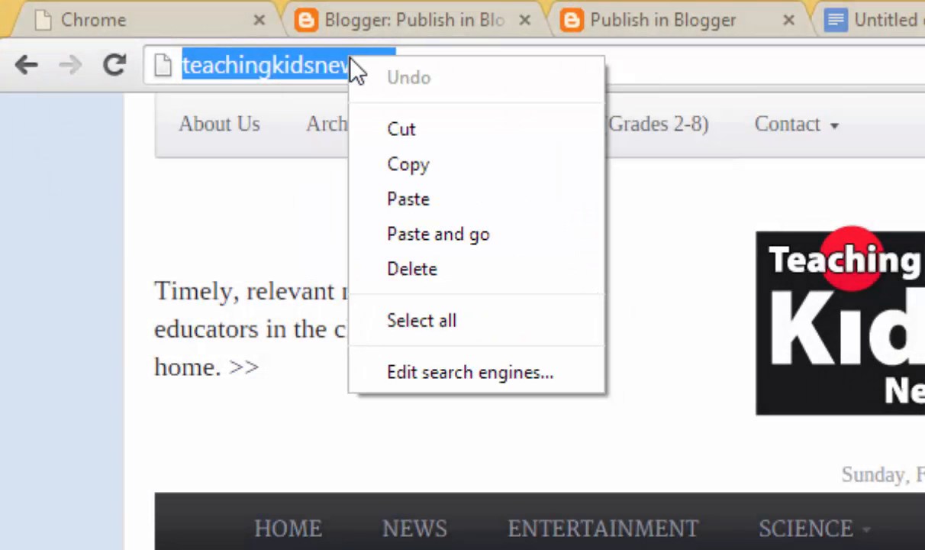
pyautogui.click(406, 164)
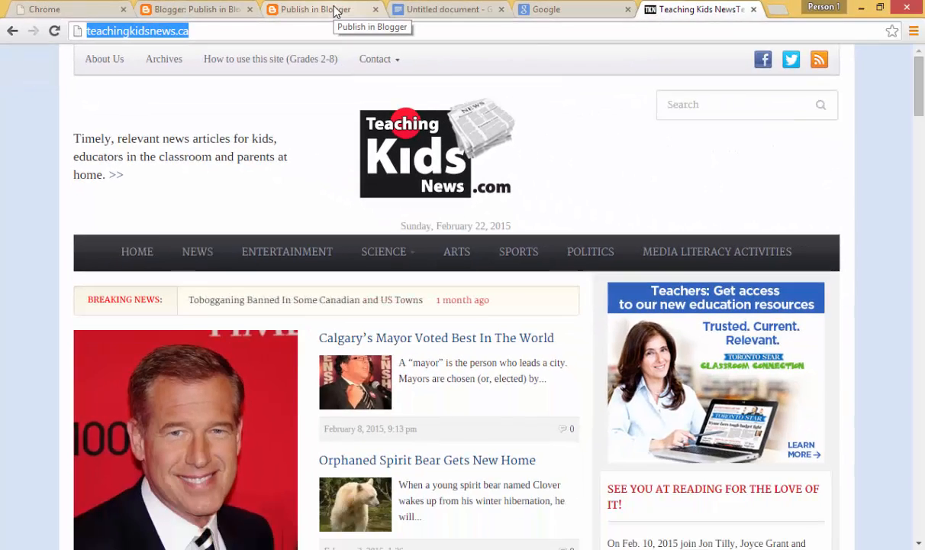
# Step: Create a new post in the Publish in Blogger blog and title it "How to Add Hyperlinks"
pyautogui.click(397, 13)
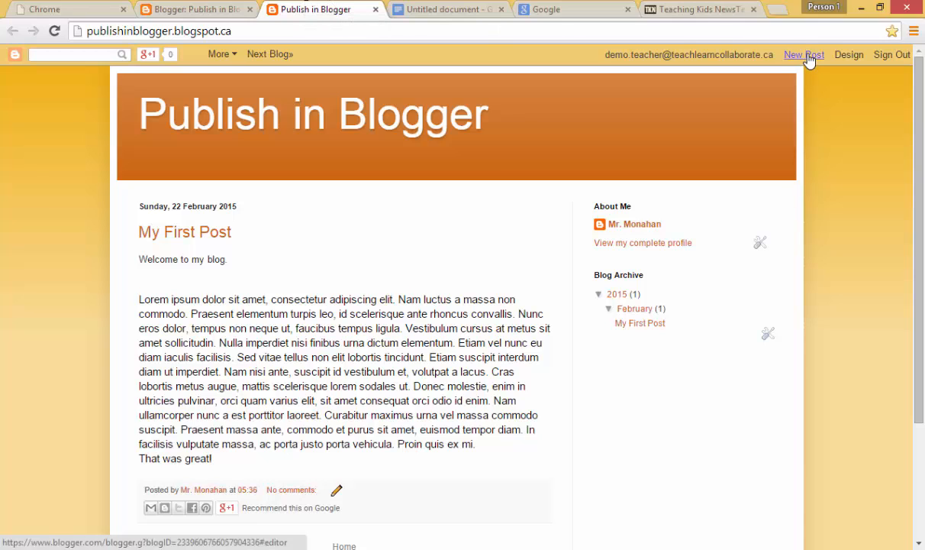
pyautogui.click(214, 13)
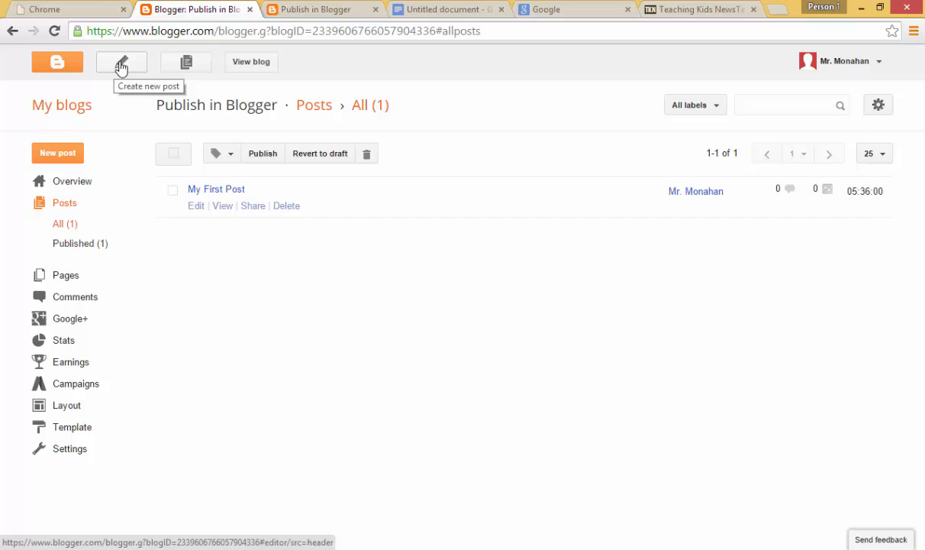
pyautogui.click(121, 68)
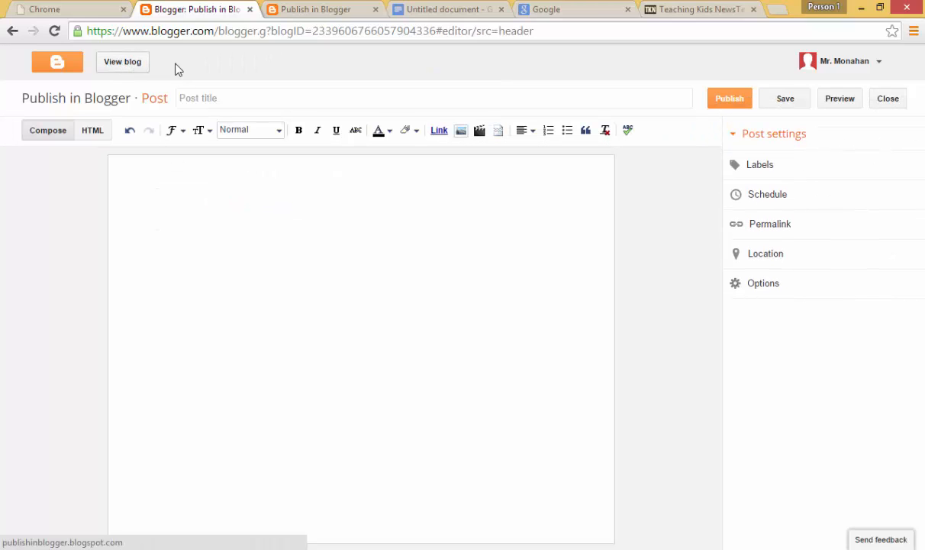
pyautogui.click(308, 98)
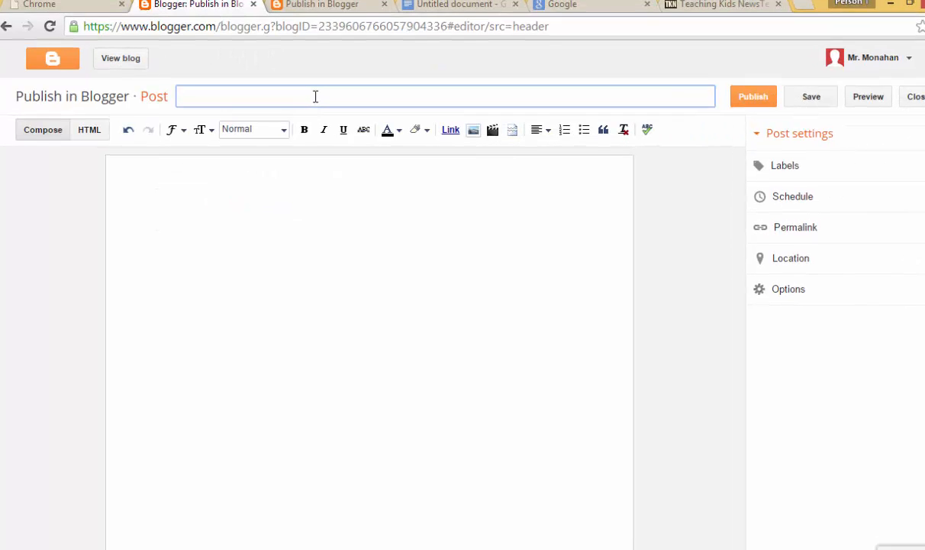
pyautogui.write('How to Add Hyperlinks')
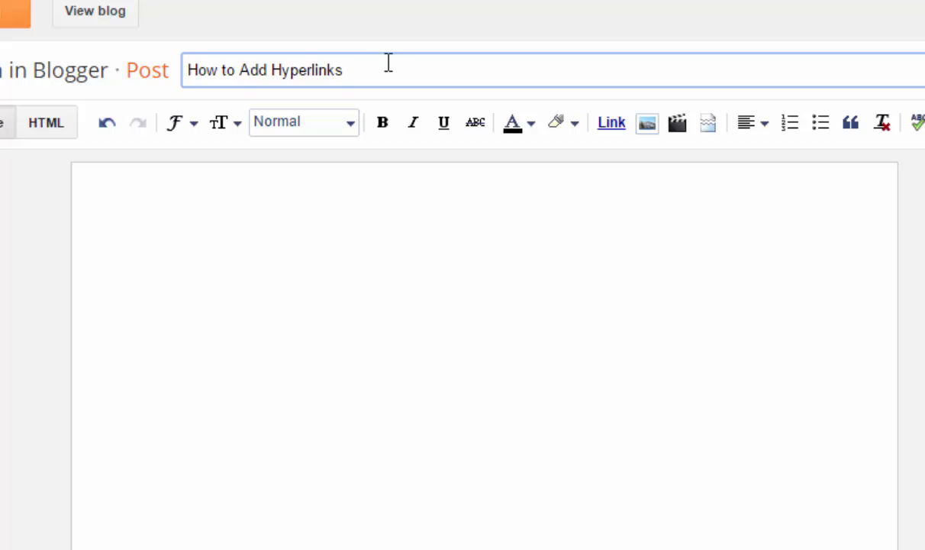
pyautogui.click(396, 221)
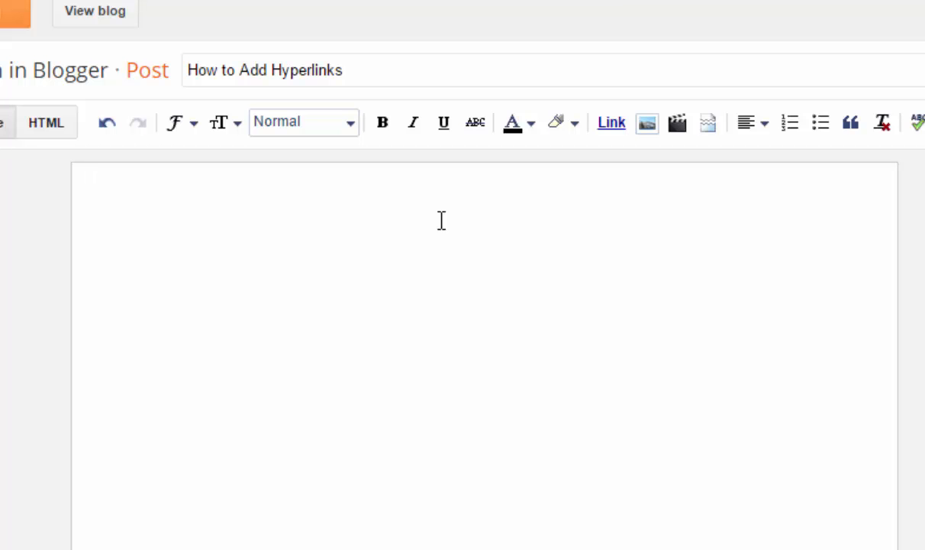
pyautogui.hotkey('ctrl', 'v')
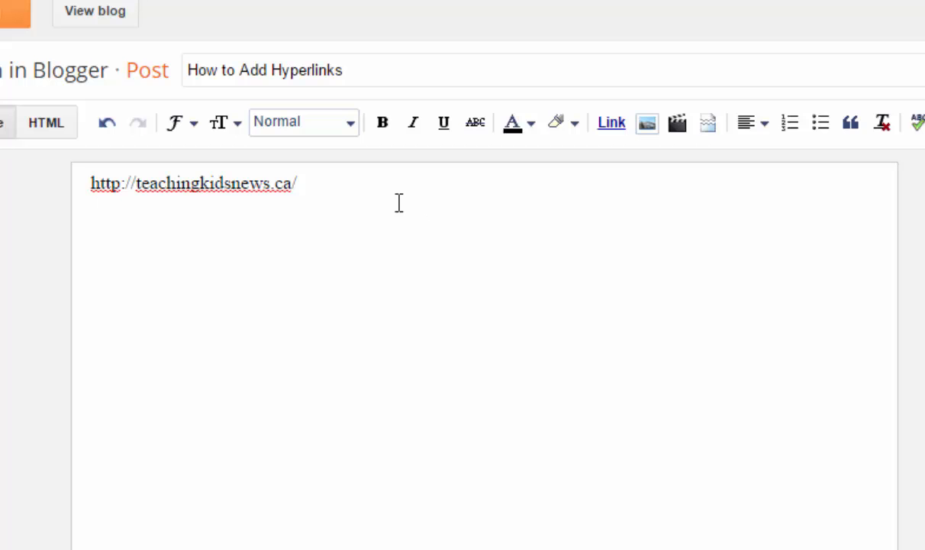
pyautogui.moveTo(293, 183); pyautogui.dragTo(151, 182)
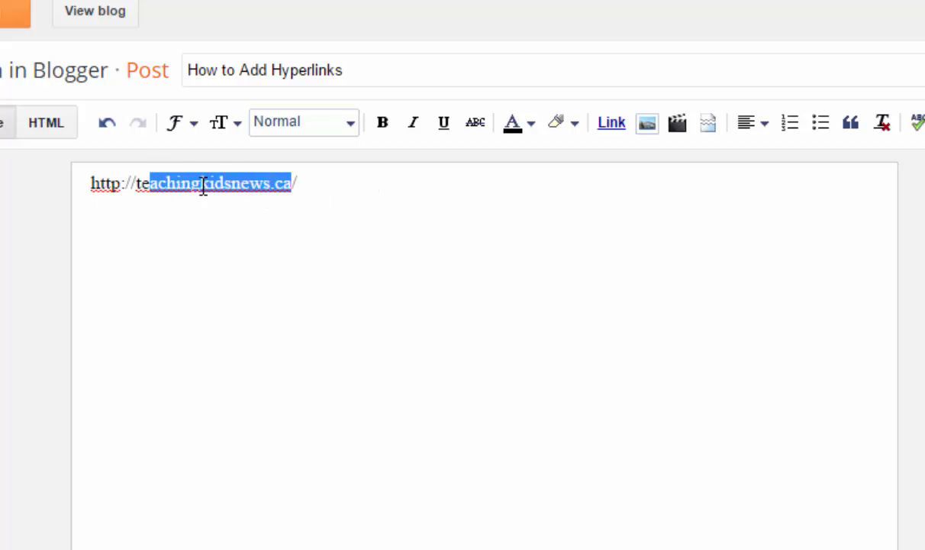
pyautogui.click(296, 184)
pyautogui.moveTo(298, 182); pyautogui.dragTo(103, 181)
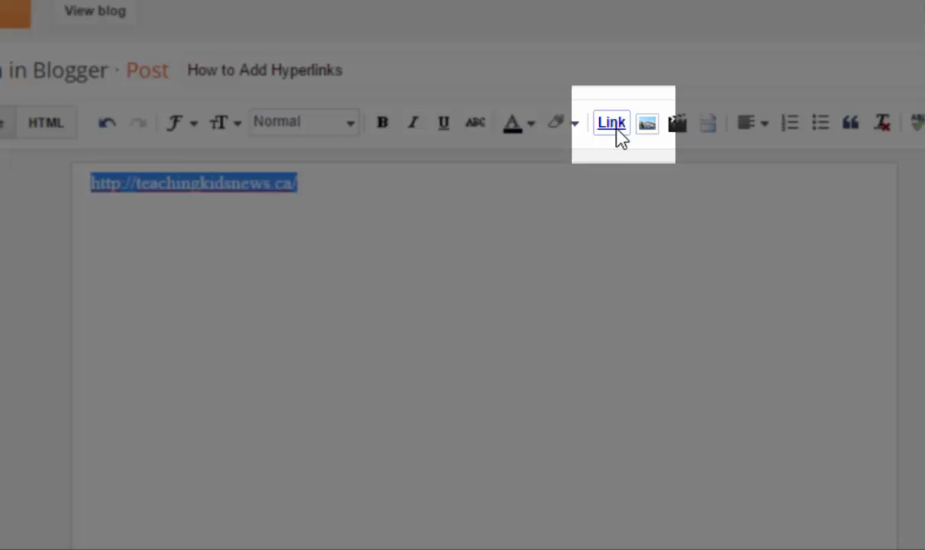
pyautogui.click(618, 132)
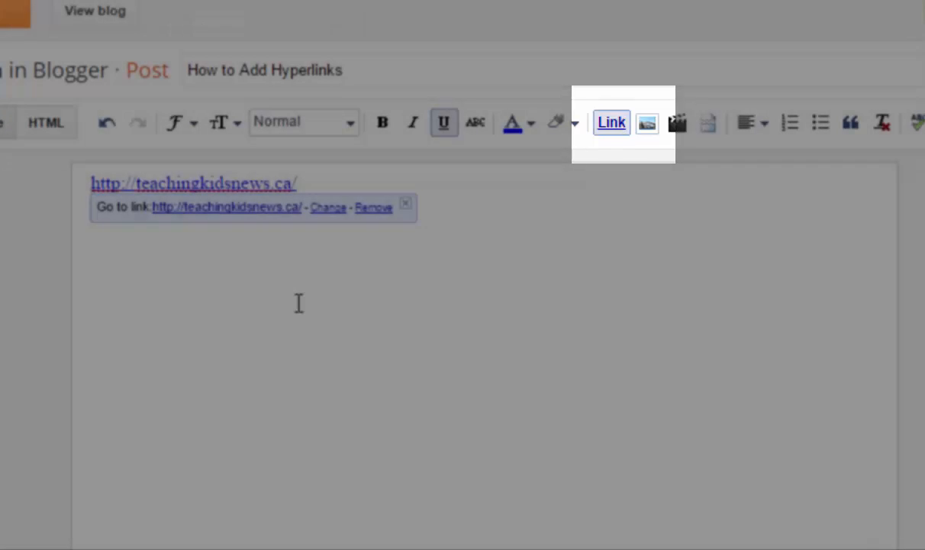
pyautogui.click(317, 314)
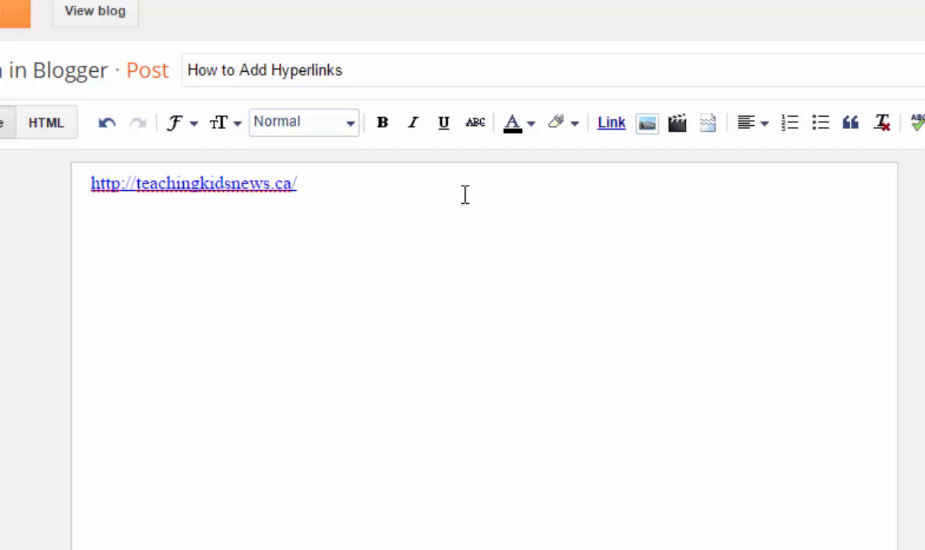
# Step: Below the link, write "Please click here to visit Teaching Kids News and read a story about tobogganing.", correcting the spelling of the last word
pyautogui.write('Please c')
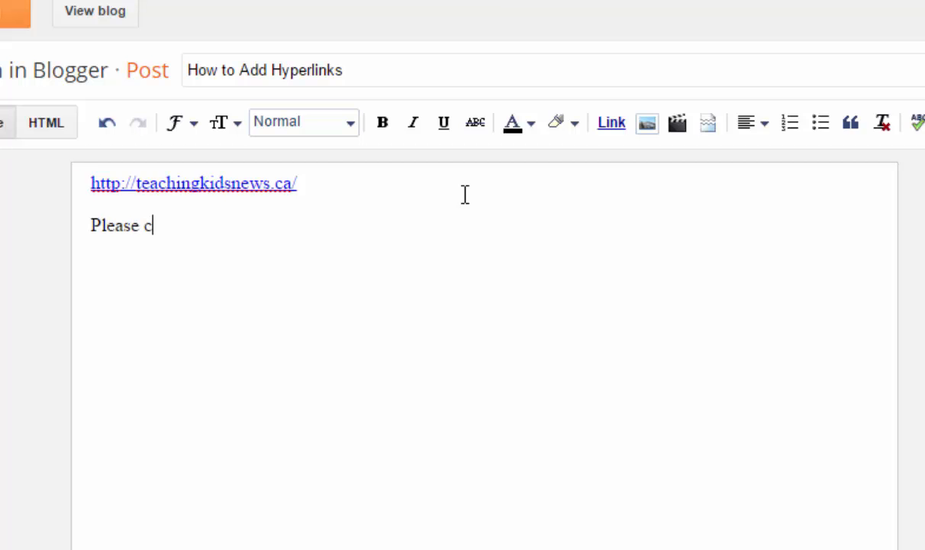
pyautogui.write('lick here ')
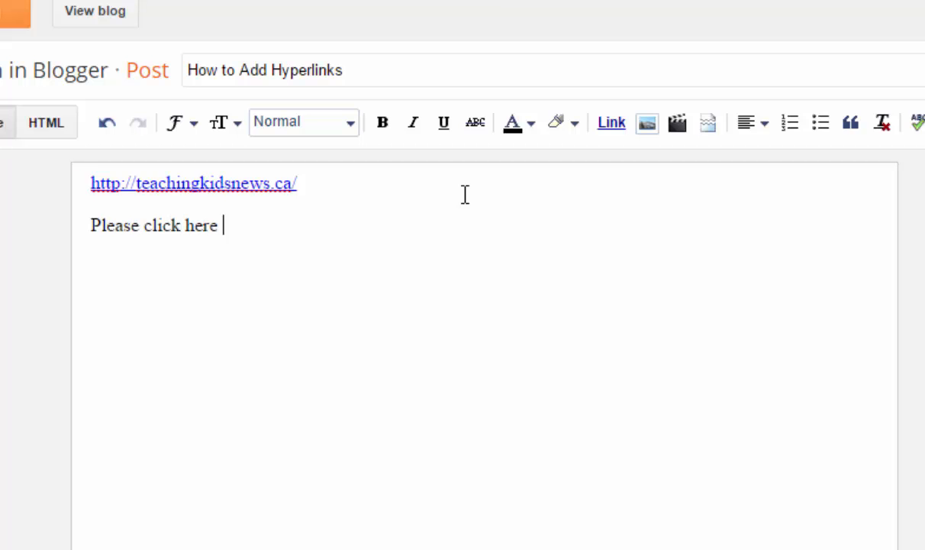
pyautogui.write('to visit Teaching Ki')
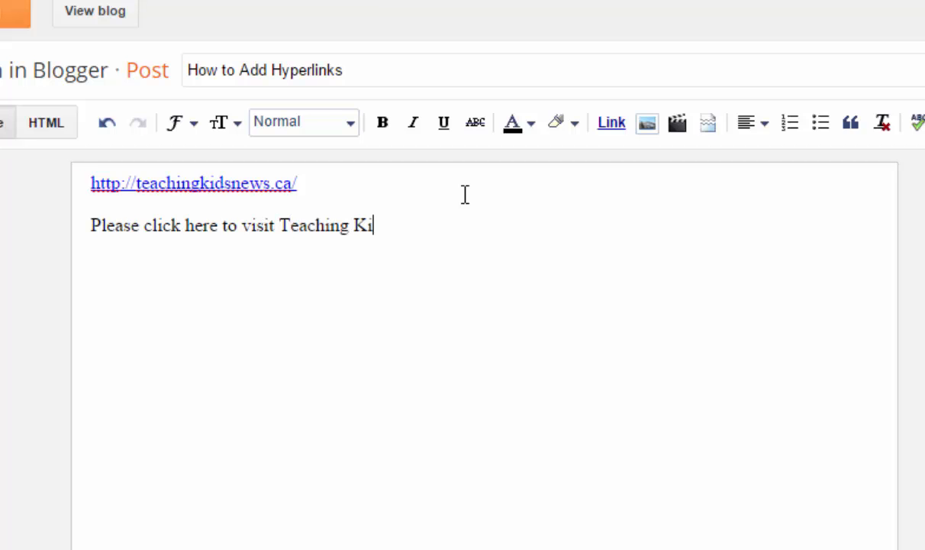
pyautogui.write('ds News a')
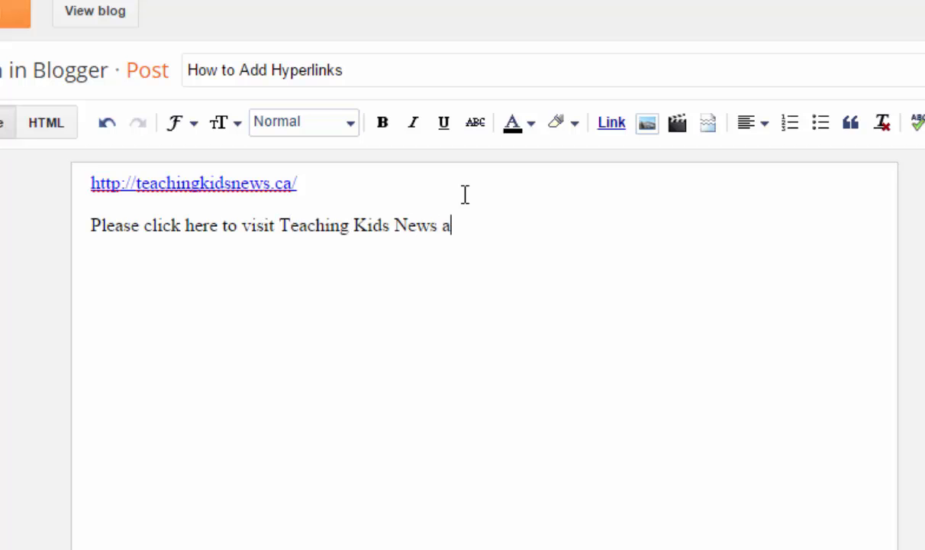
pyautogui.write('nd read a s')
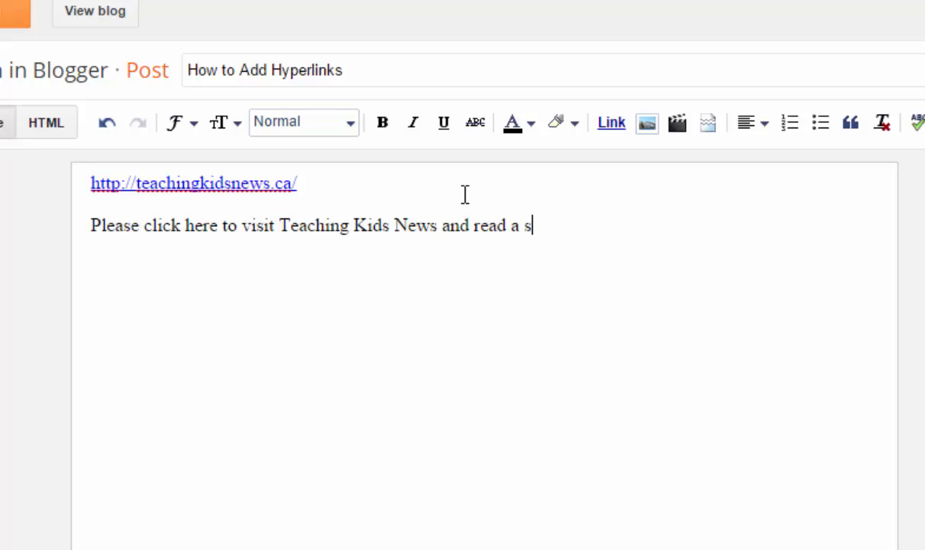
pyautogui.write('tory about ')
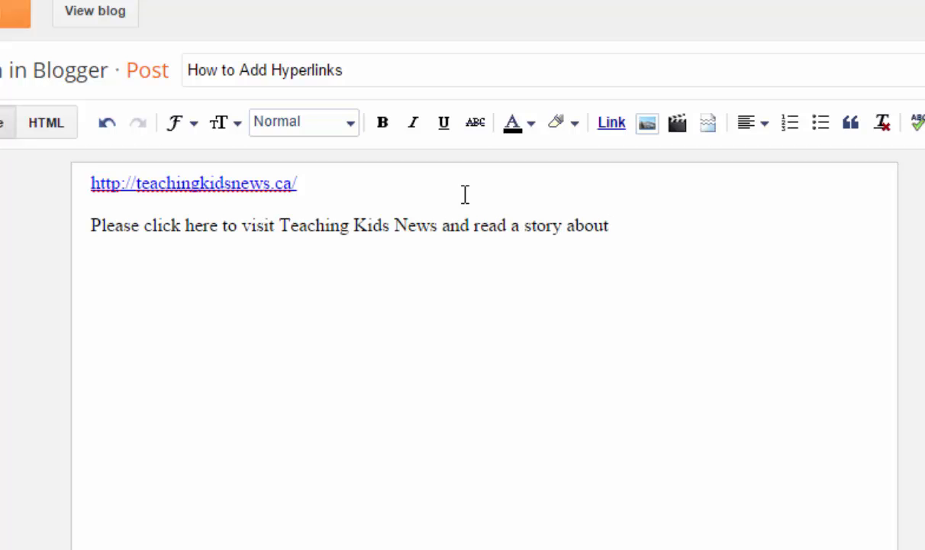
pyautogui.write('tobagganing.')
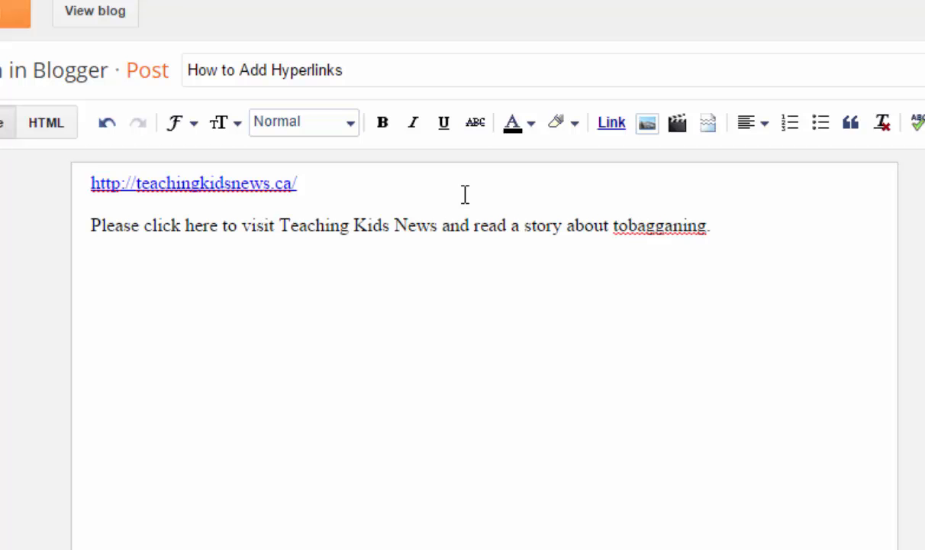
pyautogui.rightClick(660, 226)
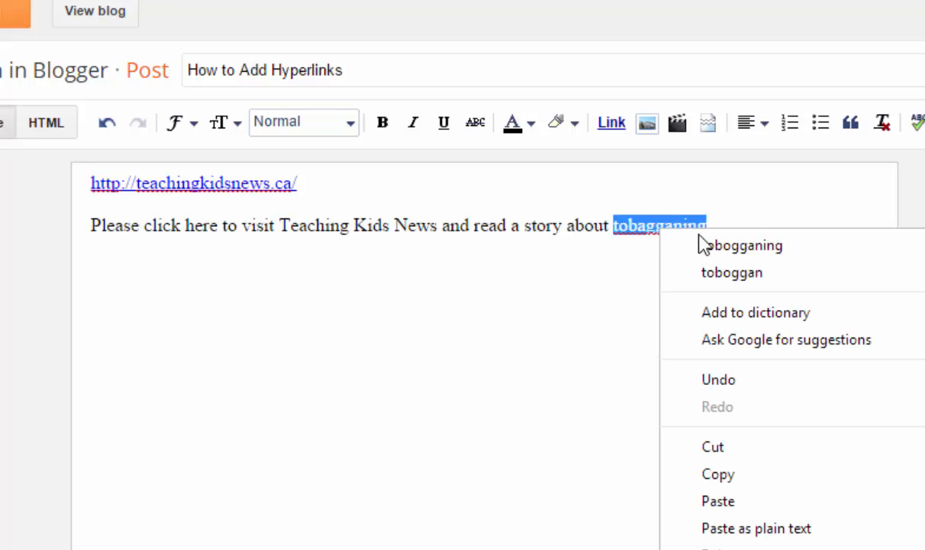
pyautogui.click(725, 245)
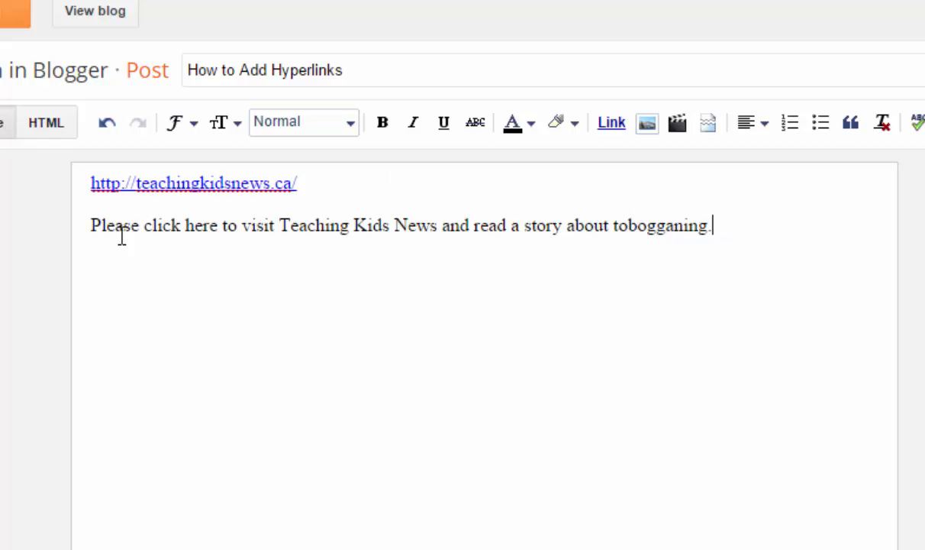
pyautogui.click(92, 225)
pyautogui.moveTo(93, 223); pyautogui.dragTo(223, 217)
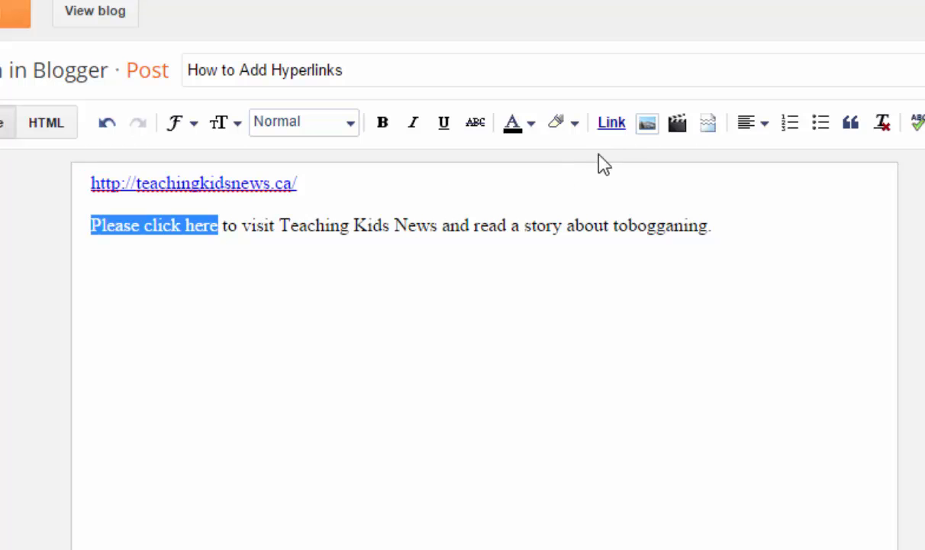
pyautogui.click(615, 127)
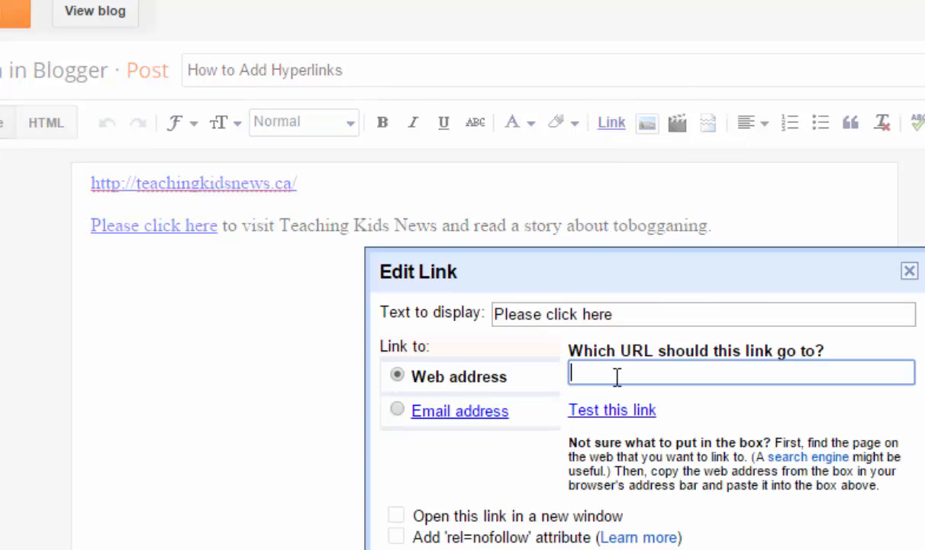
pyautogui.write('http://teachingkidsnews.ca/')
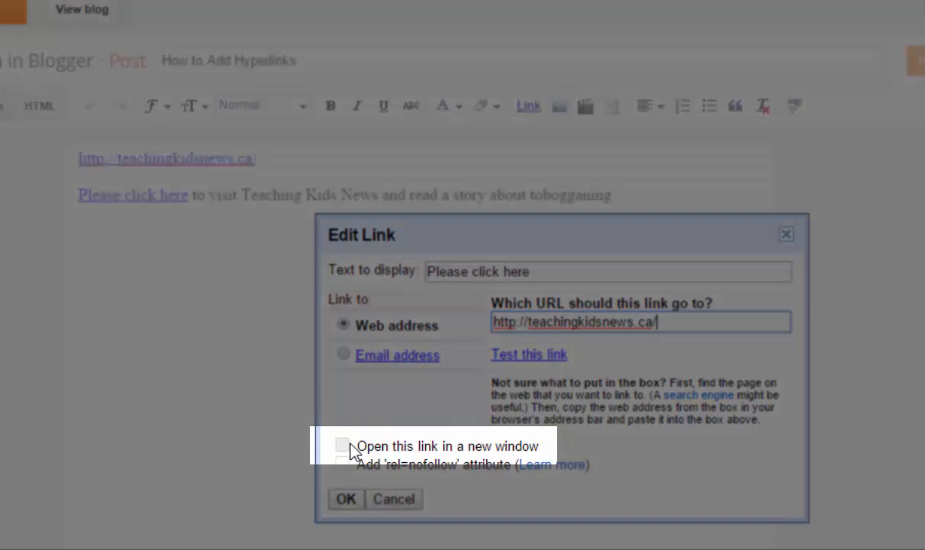
pyautogui.click(343, 446)
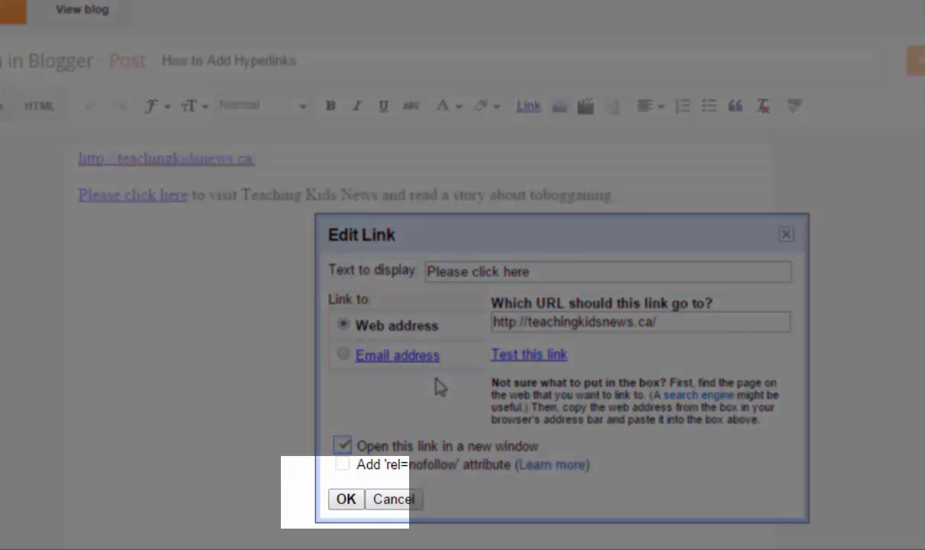
pyautogui.click(346, 499)
pyautogui.click(411, 364)
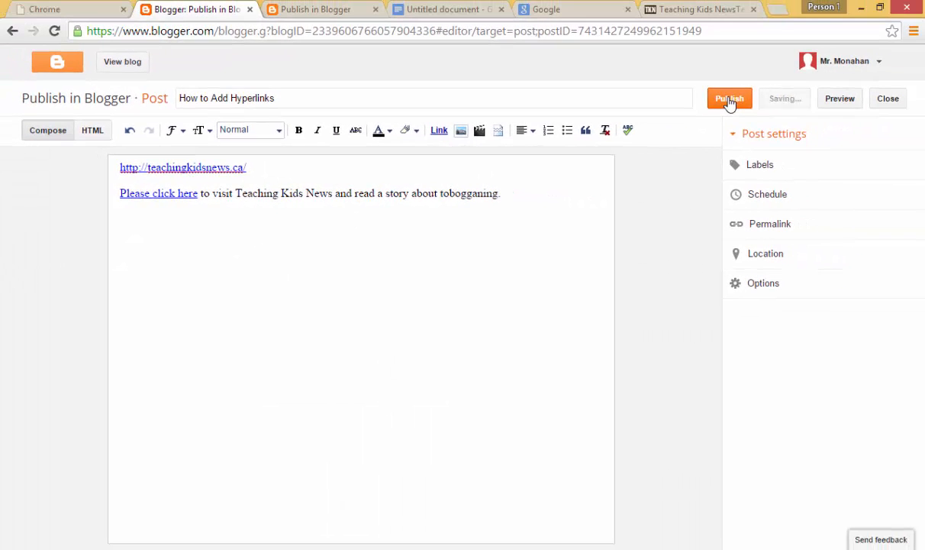
# Step: Publish the "How to Add Hyperlinks" post and view the live blog
pyautogui.click(729, 100)
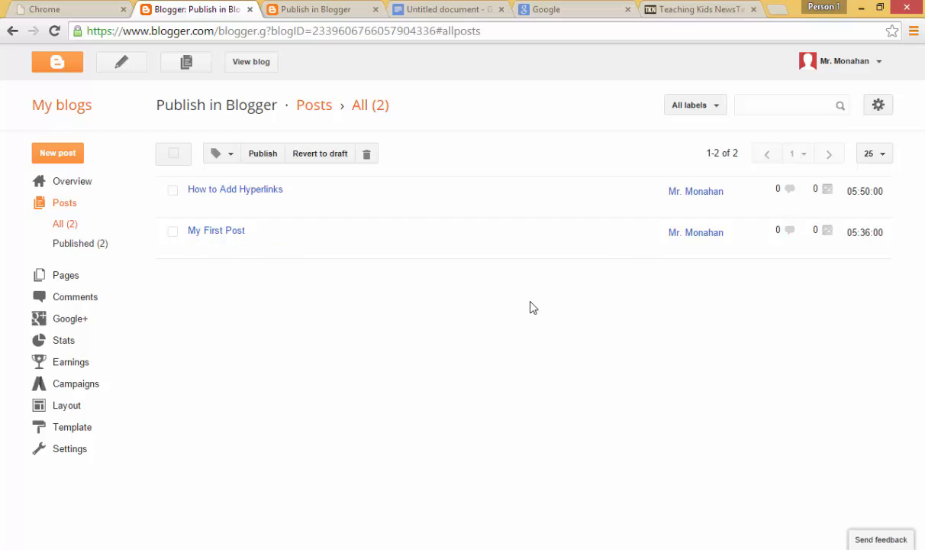
pyautogui.click(262, 64)
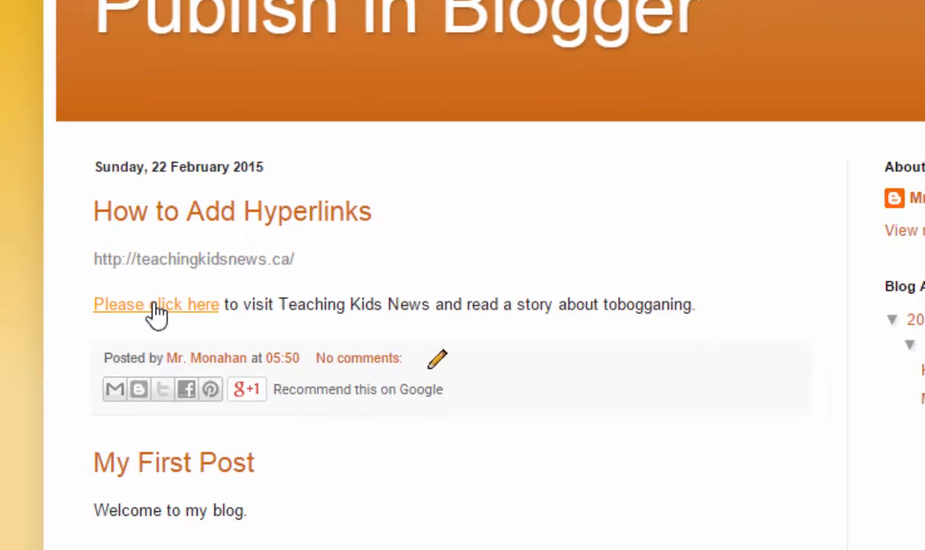
# Step: Test the "Please click here" link in the published post and look through the news page it opens
pyautogui.click(153, 313)
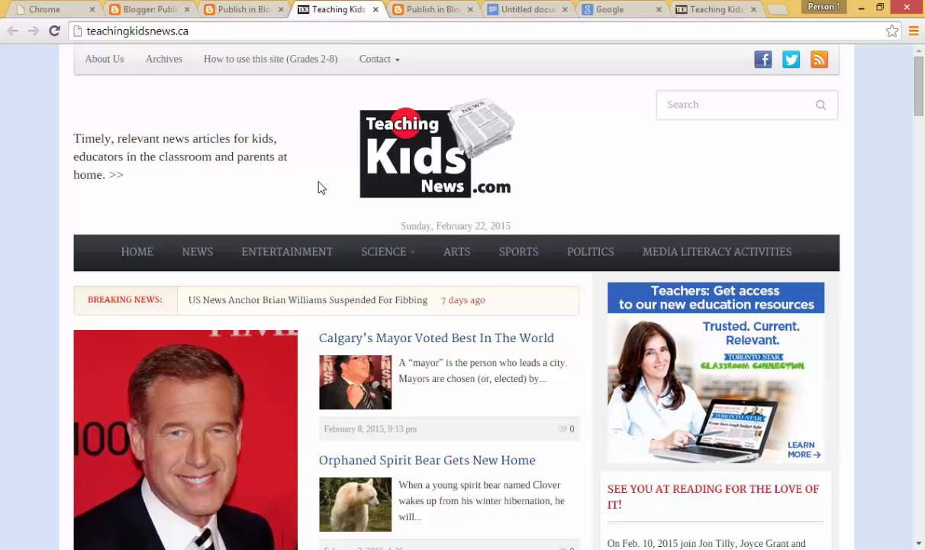
pyautogui.scroll(-6, 337, 221)
pyautogui.scroll(-6, 336, 222)
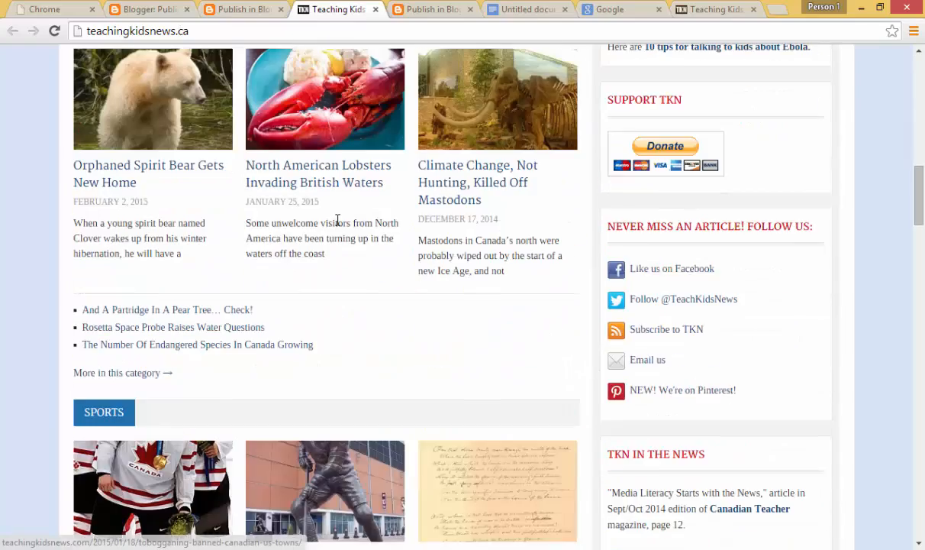
# Step: Find the article "Tobogganing Banned In Some Canadian and US Towns" on the Teaching Kids News home page and open it
pyautogui.scroll(12, 337, 221)
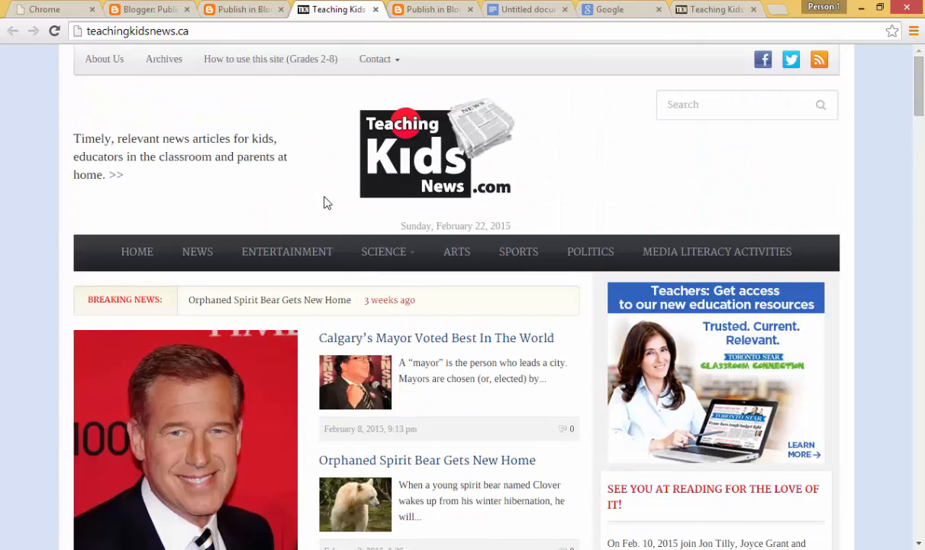
pyautogui.scroll(-4, 325, 202)
pyautogui.scroll(-2, 325, 202)
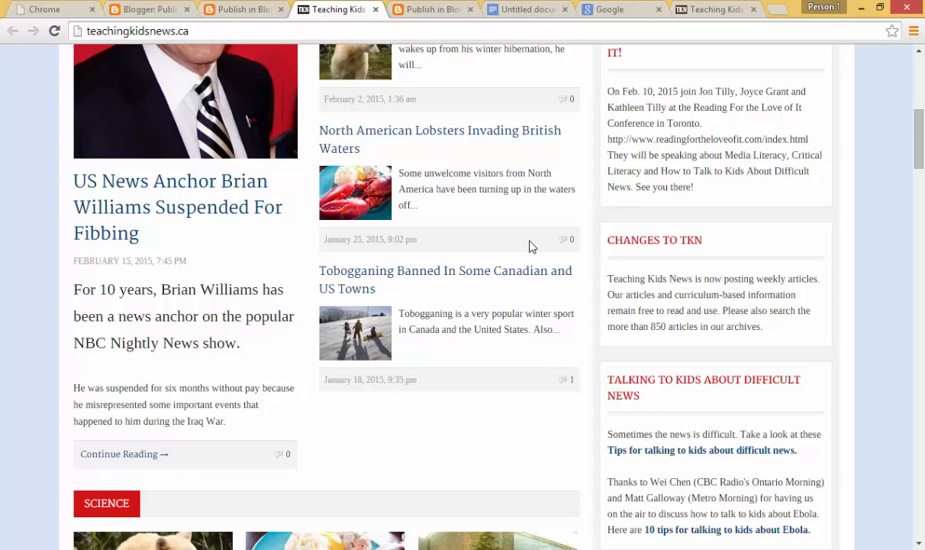
pyautogui.click(419, 278)
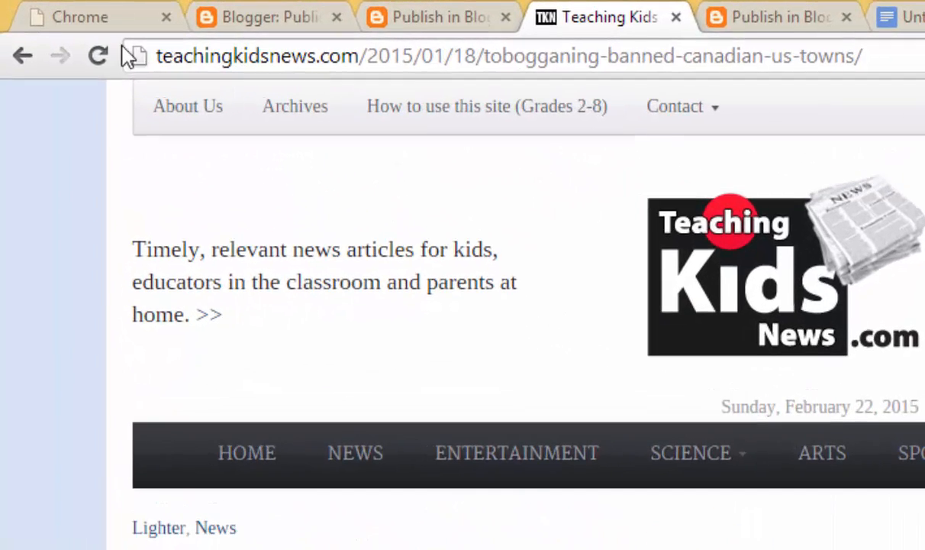
# Step: Copy the full web address of the opened tobogganing article
pyautogui.moveTo(163, 55); pyautogui.dragTo(903, 62)
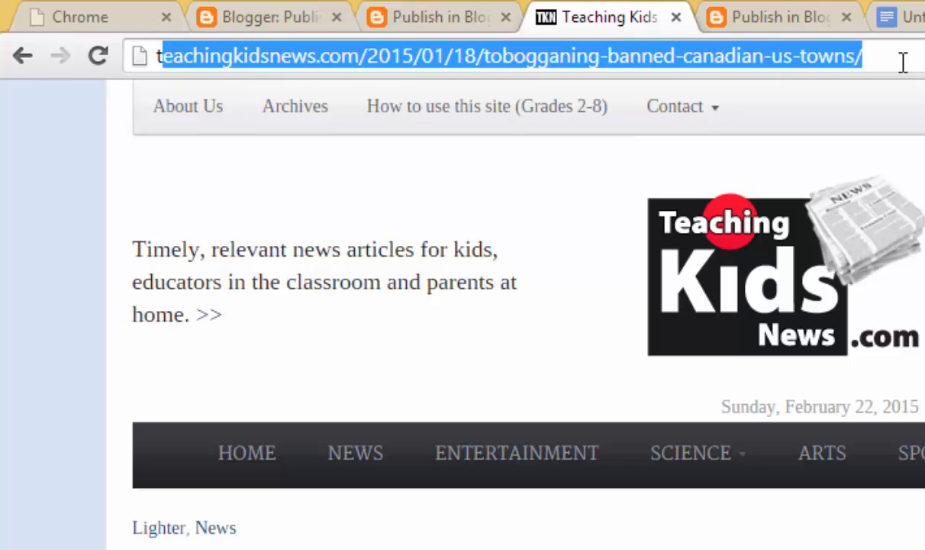
pyautogui.click(903, 59)
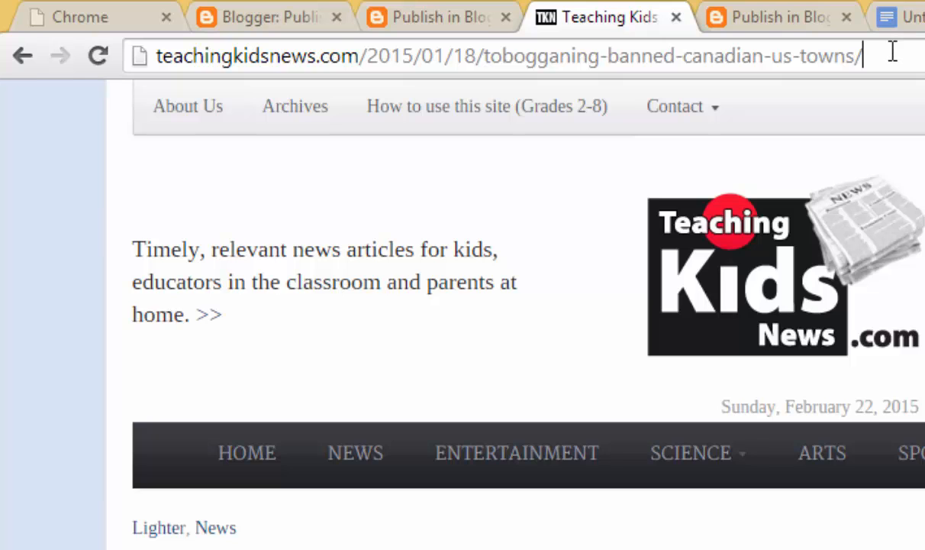
pyautogui.moveTo(859, 46); pyautogui.dragTo(113, 58)
pyautogui.hotkey('ctrl', 'c')
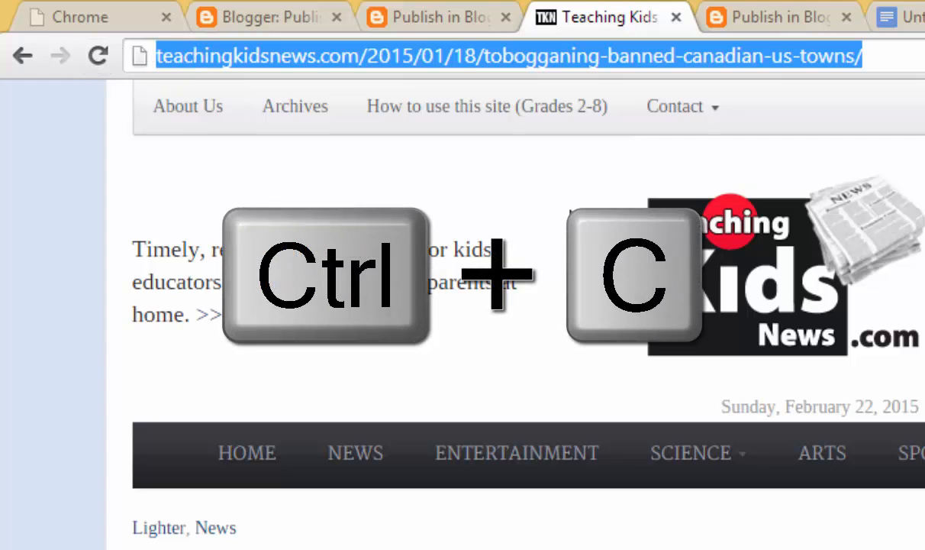
pyautogui.rightClick(571, 58)
pyautogui.click(631, 143)
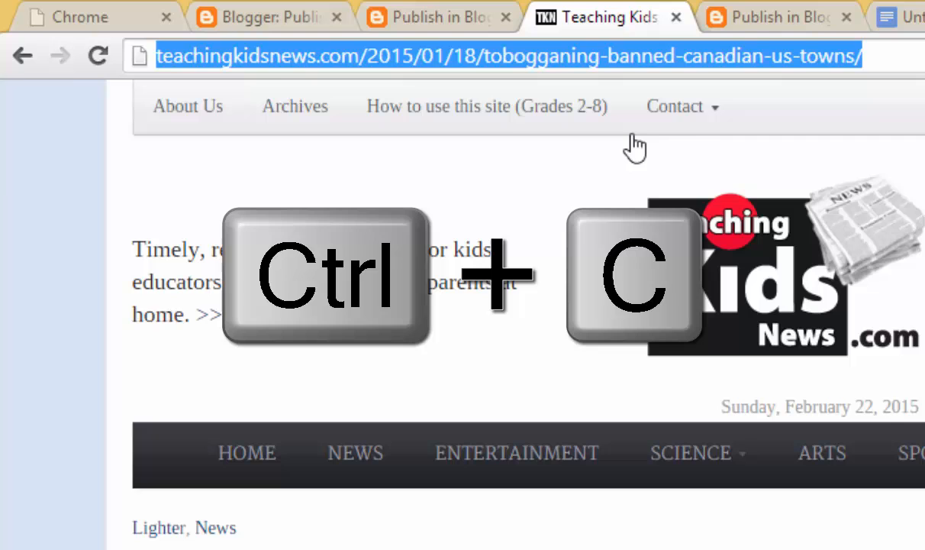
# Step: Go from the live blog to its Design page and open the "How to Add Hyperlinks" post for editing from the post list
pyautogui.click(756, 30)
pyautogui.click(463, 23)
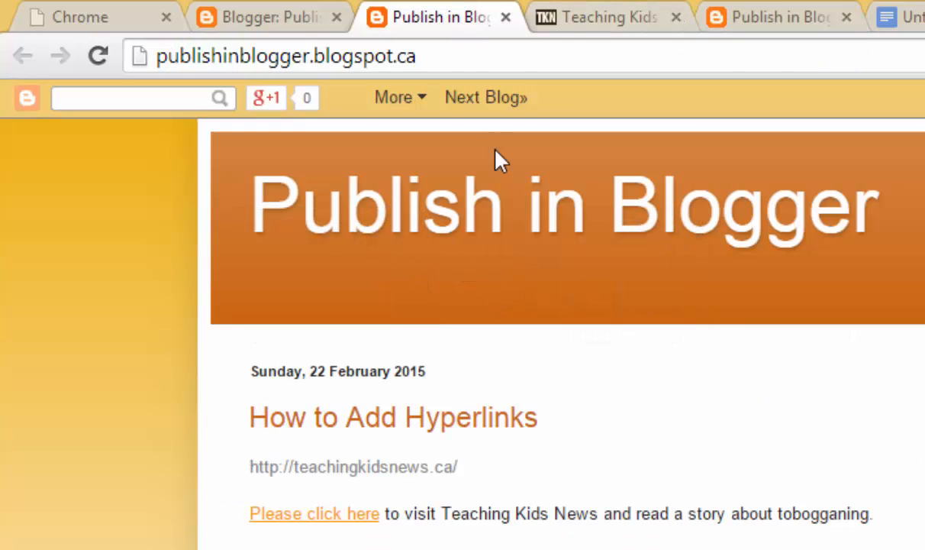
pyautogui.click(295, 23)
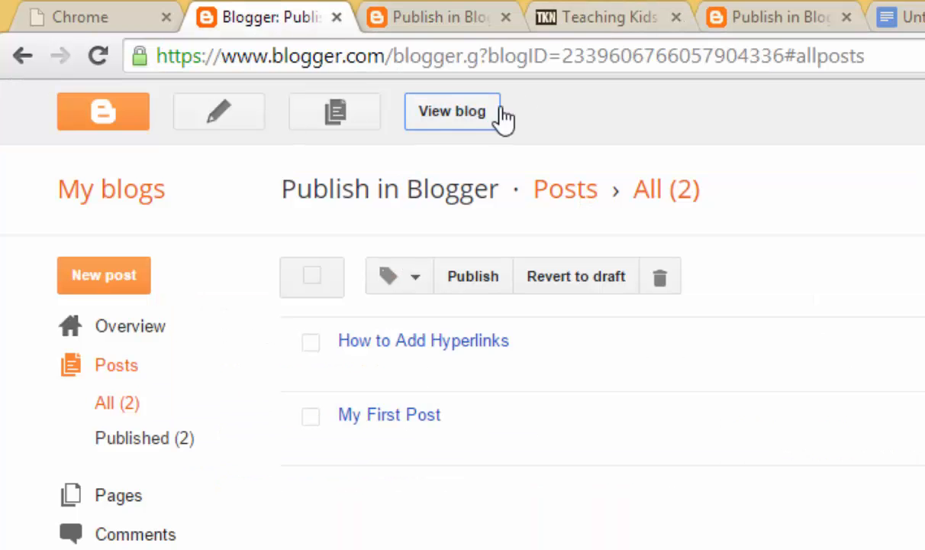
pyautogui.click(801, 23)
pyautogui.click(466, 18)
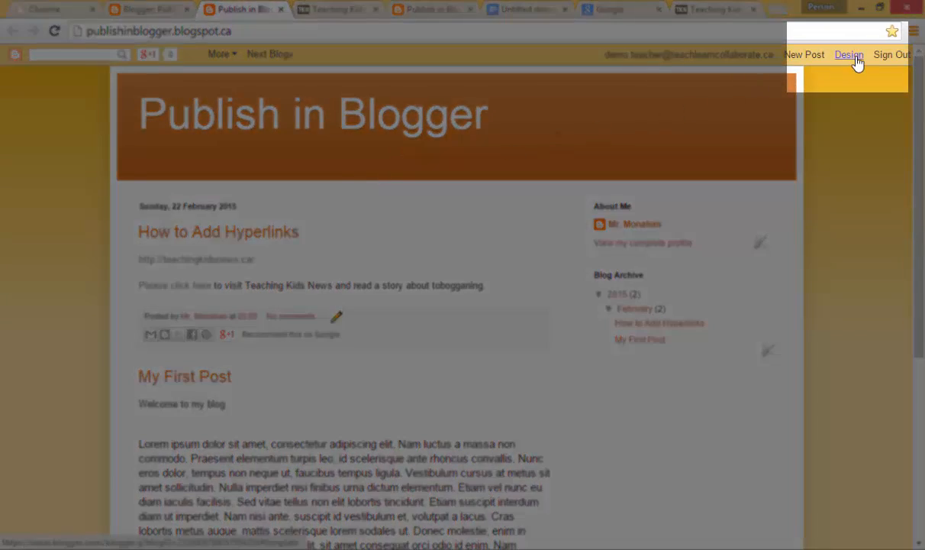
pyautogui.click(857, 58)
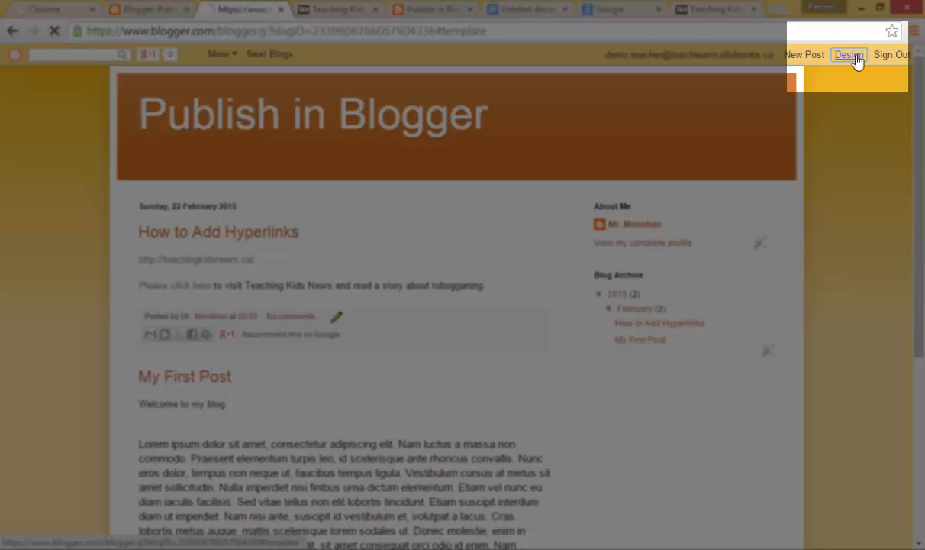
pyautogui.hotkey('ctrl', 'c')
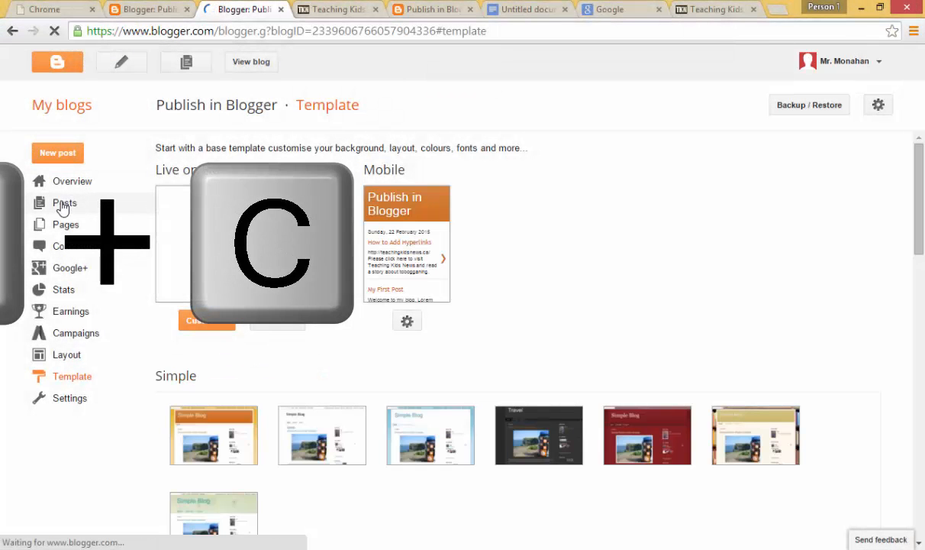
pyautogui.click(73, 205)
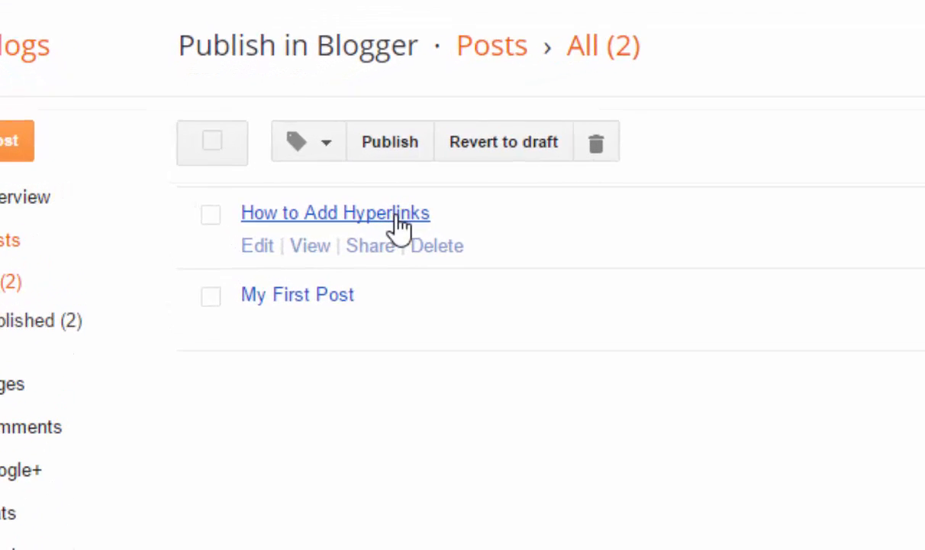
pyautogui.click(267, 253)
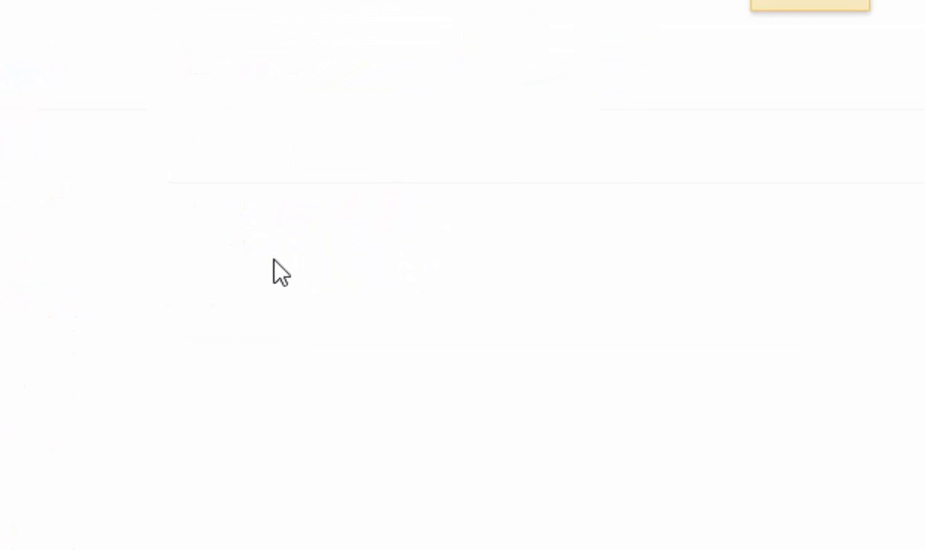
# Step: Start a new paragraph below the "Please click here" sentence with the words "Read the article" and an opening quotation mark
pyautogui.click(904, 251)
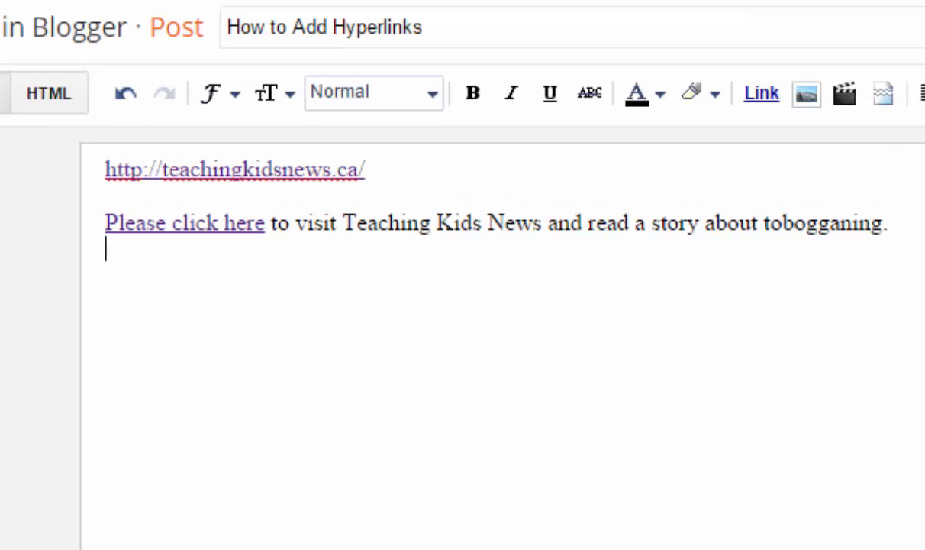
pyautogui.write('Read teh')
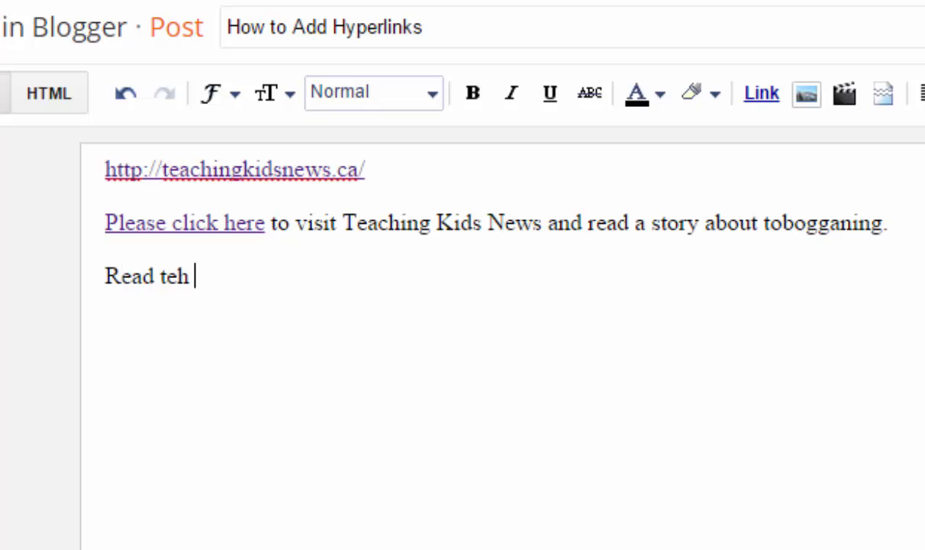
pyautogui.press('BackSpace')
pyautogui.press('BackSpace')
pyautogui.write('he article')
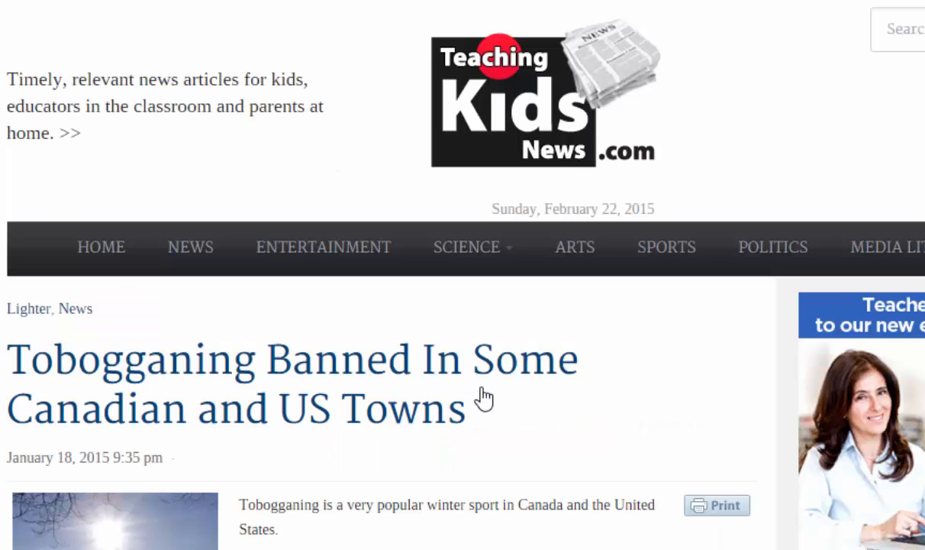
# Step: Copy the headline "Tobogganing Banned In Some Canadian and US Towns" from the article page
pyautogui.moveTo(481, 396); pyautogui.dragTo(7, 359)
pyautogui.hotkey('ctrl', 'c')
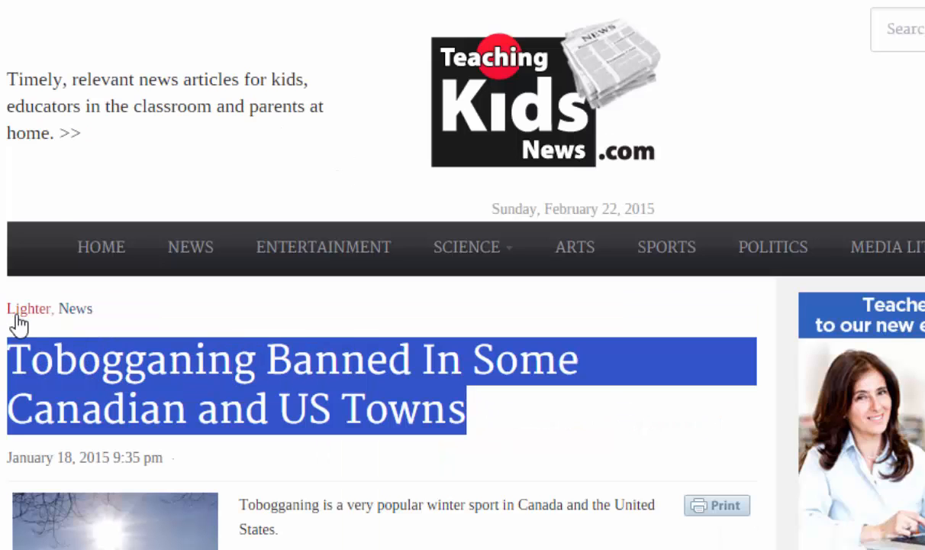
pyautogui.rightClick(60, 388)
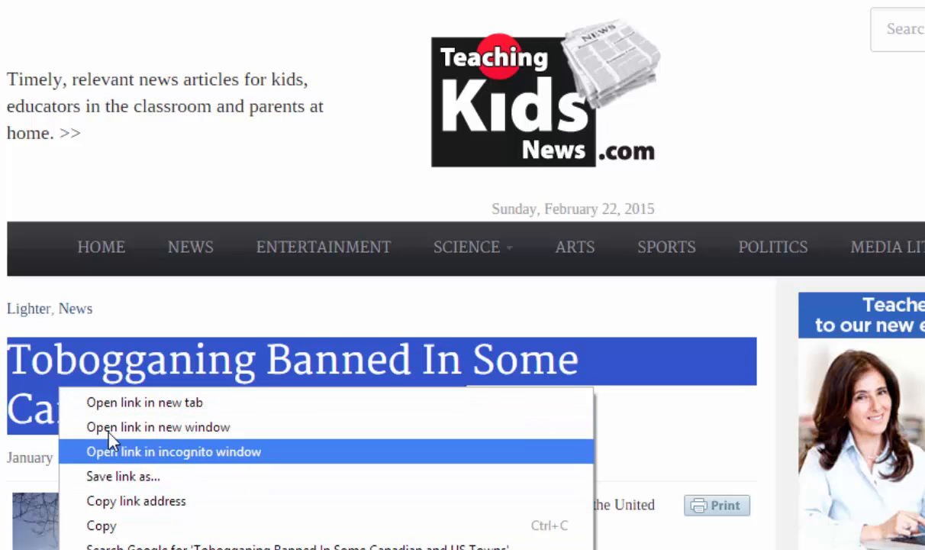
pyautogui.click(679, 433)
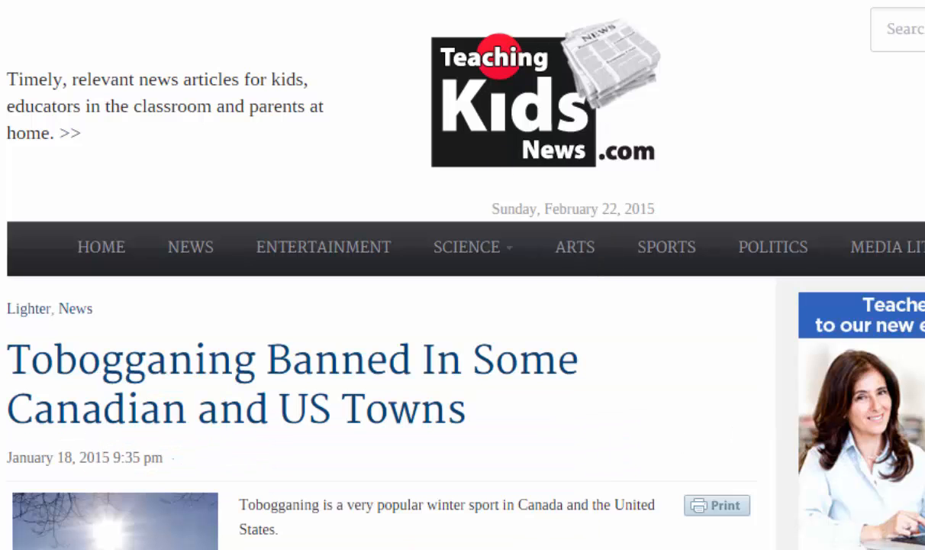
# Step: Insert the copied headline after the opening quotation mark in the post as plain text without formatting, and close the quotation
pyautogui.click(183, 1)
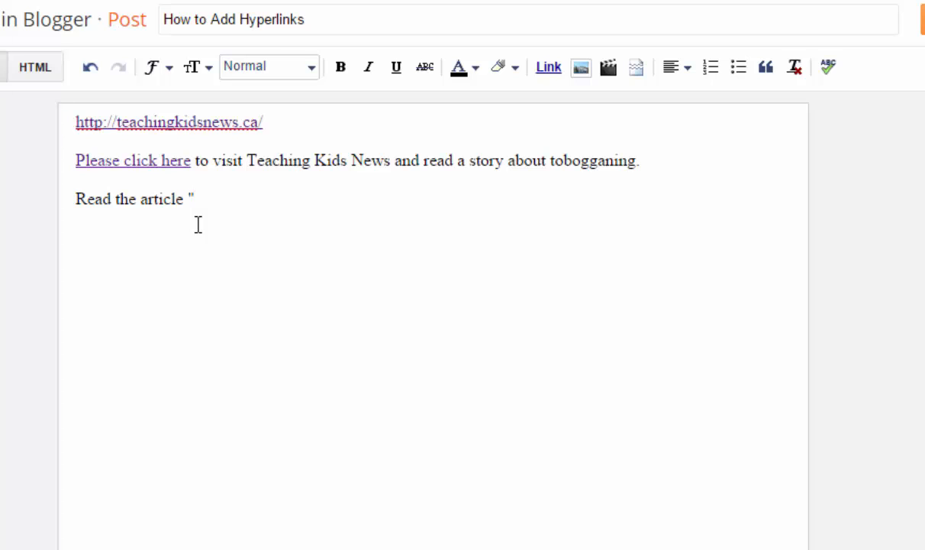
pyautogui.hotkey('ctrl', 'v')
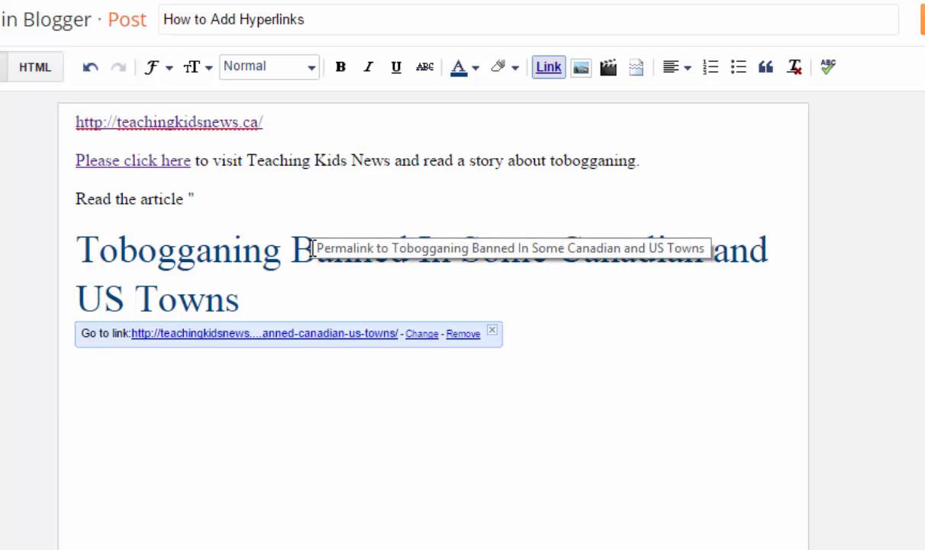
pyautogui.hotkey('ctrl', 'z')
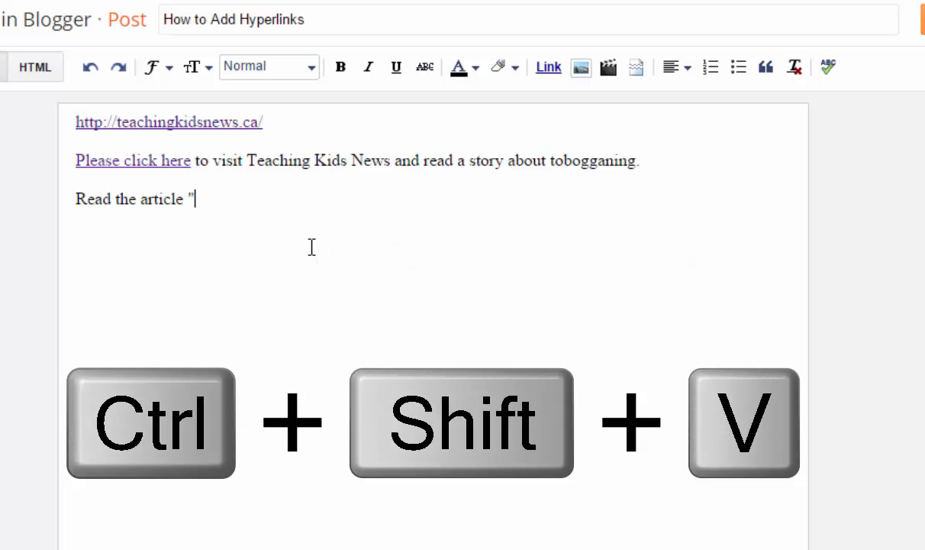
pyautogui.hotkey('ctrl', 'shift', 'v')
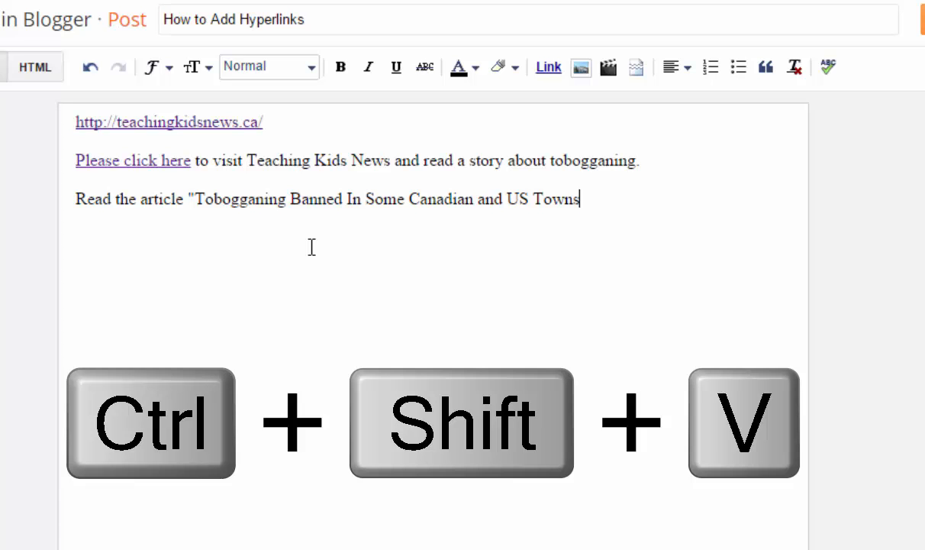
pyautogui.write('"')
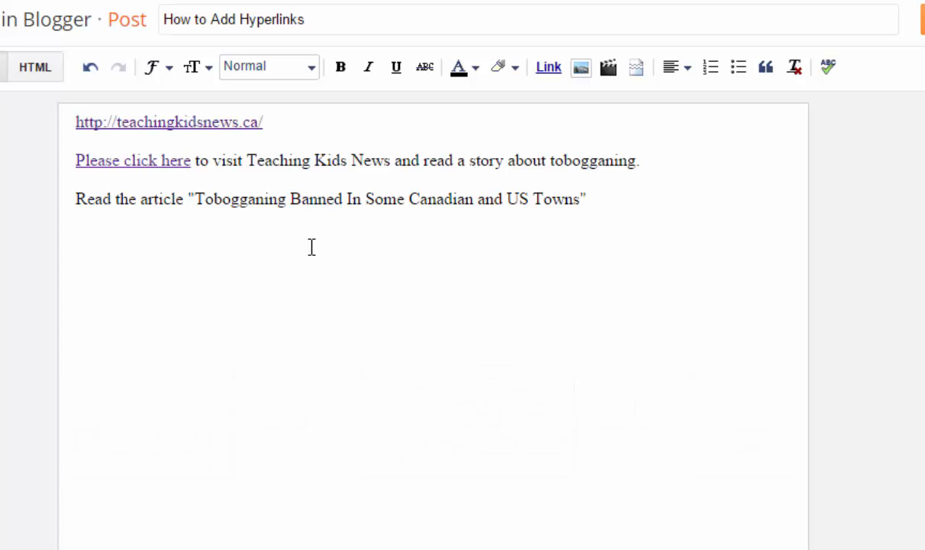
# Step: Copy the web address of the tobogganing article and return to the post being edited
pyautogui.click(424, 23)
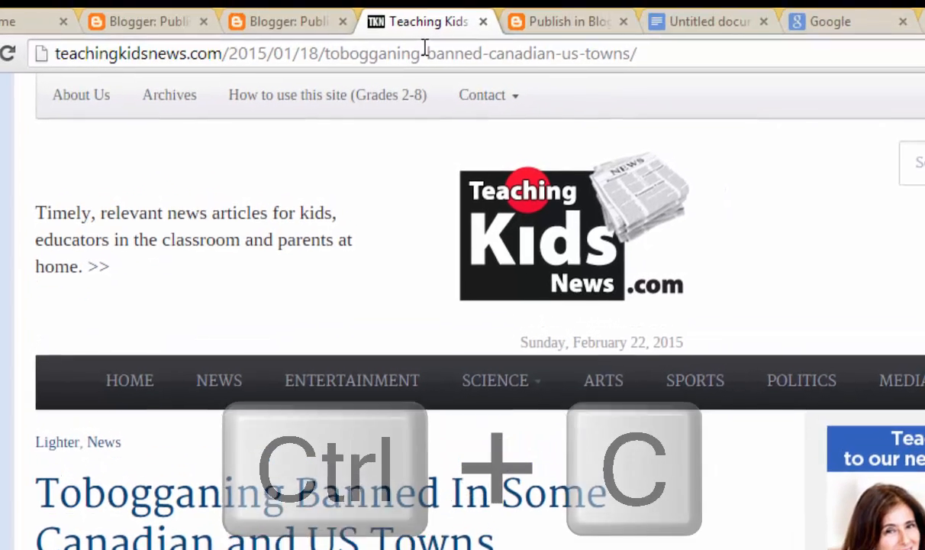
pyautogui.click(427, 60)
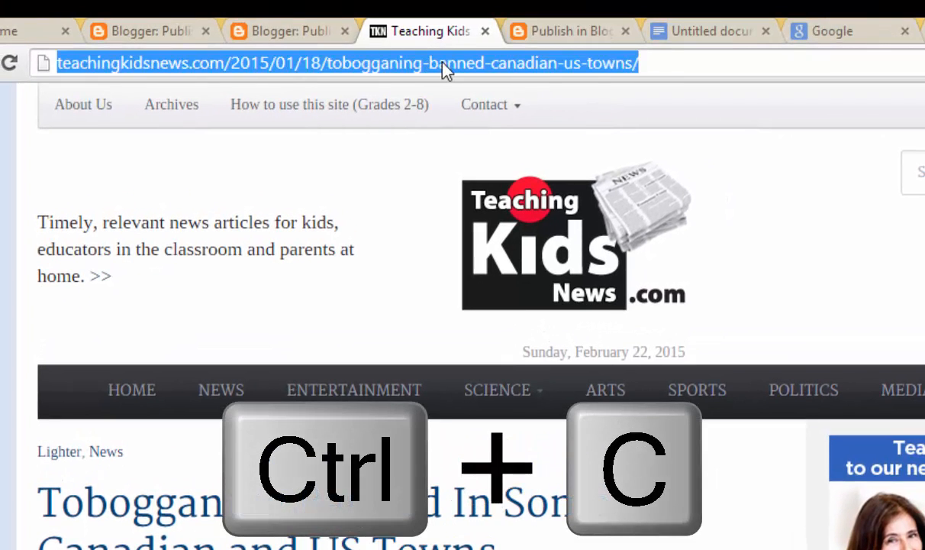
pyautogui.click(277, 32)
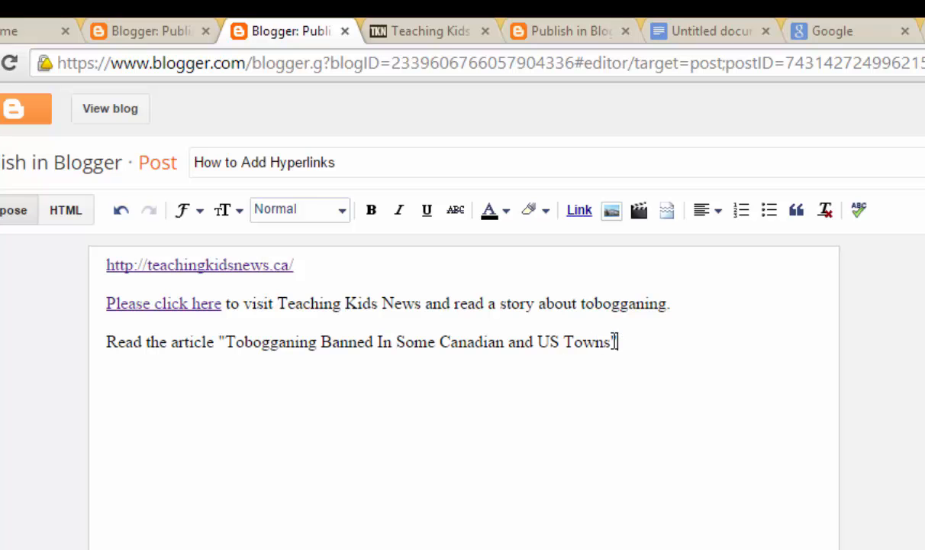
# Step: Link the quoted headline to the copied teachingkidsnews.com/2015/01/18/tobogganing-banned-canadian-us-towns/ address, with the link opening in a new window
pyautogui.moveTo(615, 341); pyautogui.dragTo(233, 330)
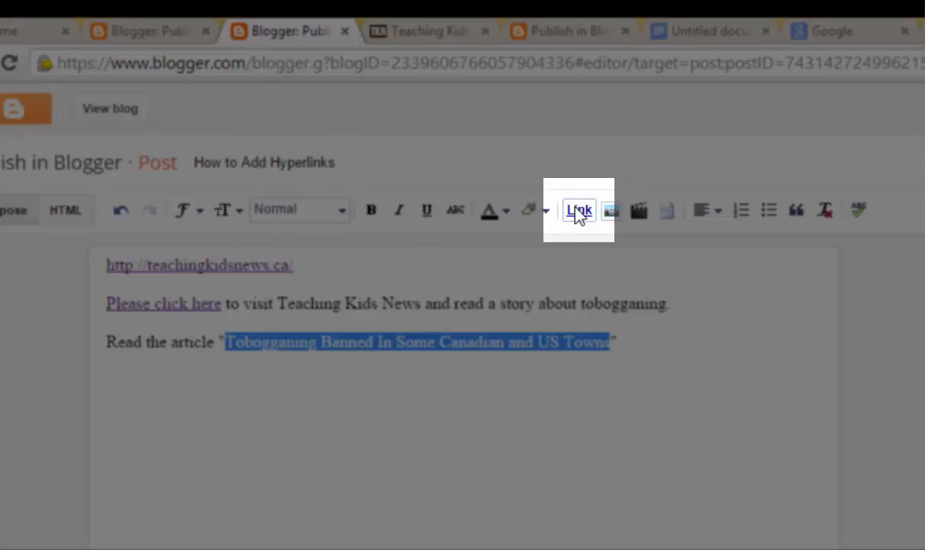
pyautogui.click(578, 212)
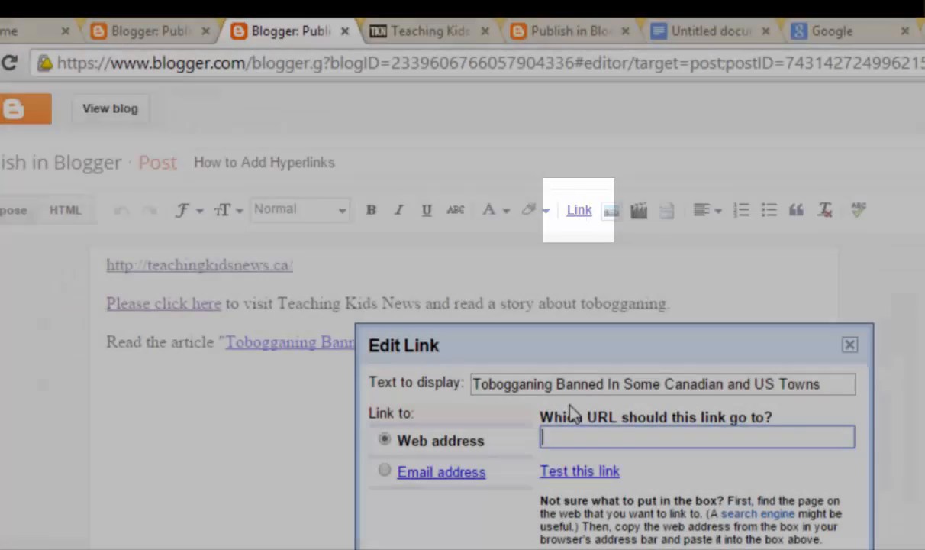
pyautogui.hotkey('ctrl', 'v')
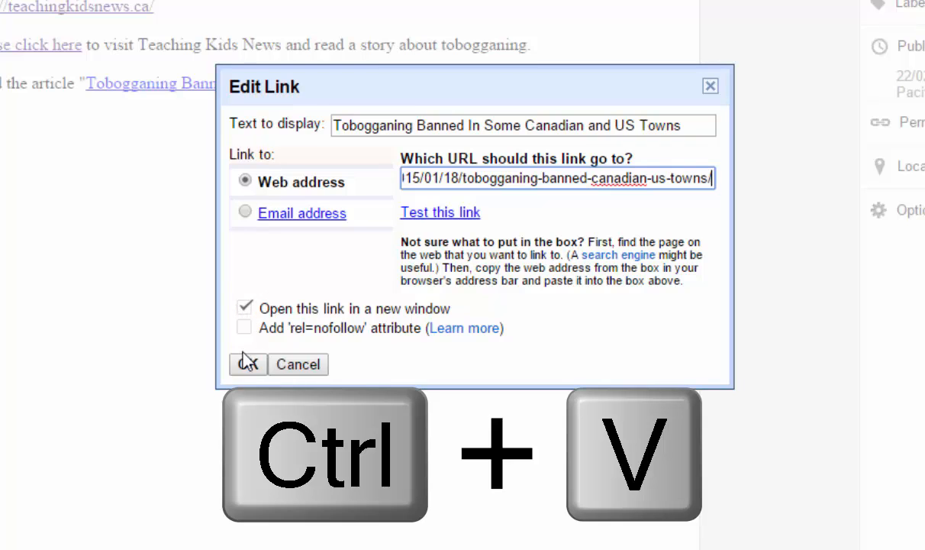
pyautogui.click(248, 364)
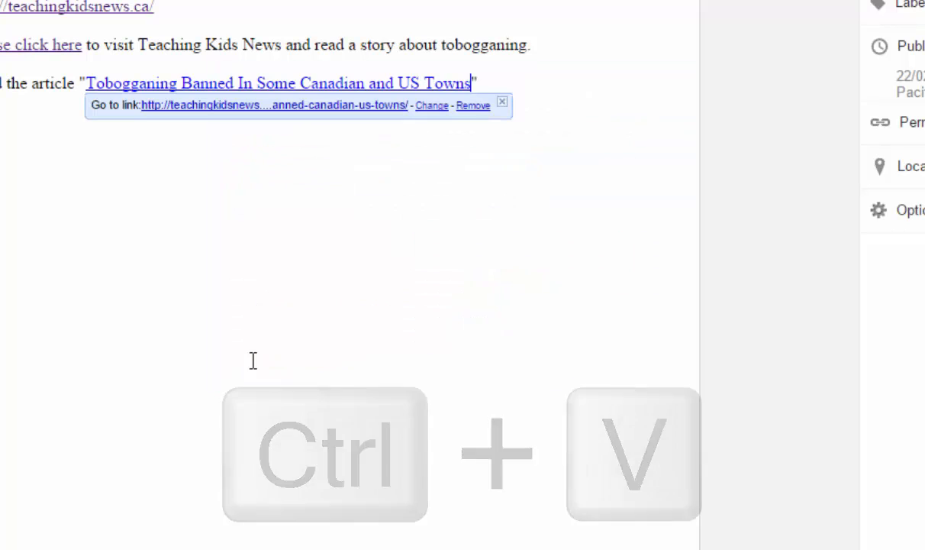
pyautogui.click(547, 85)
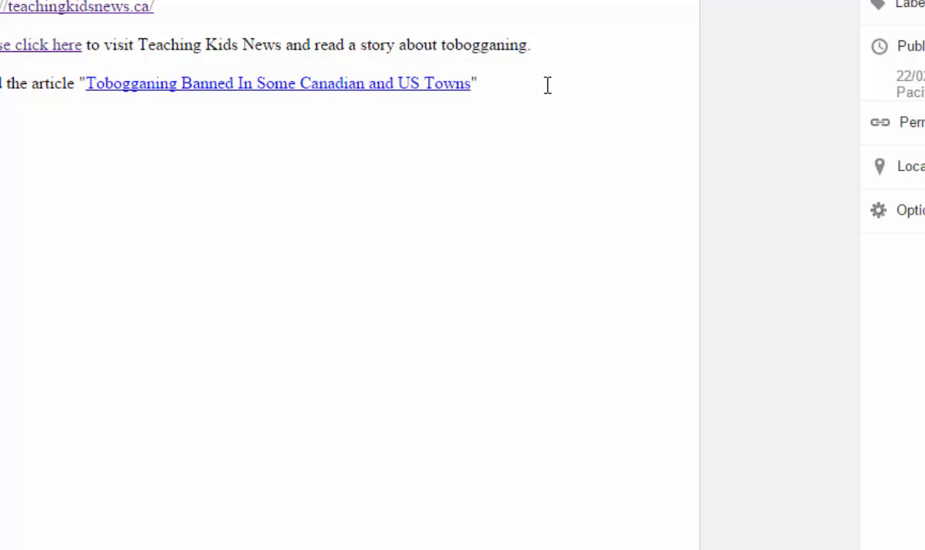
# Step: Complete the sentence after the linked headline with "on the Teaching Kids News site." and update the published post
pyautogui.write('on the Teaching K')
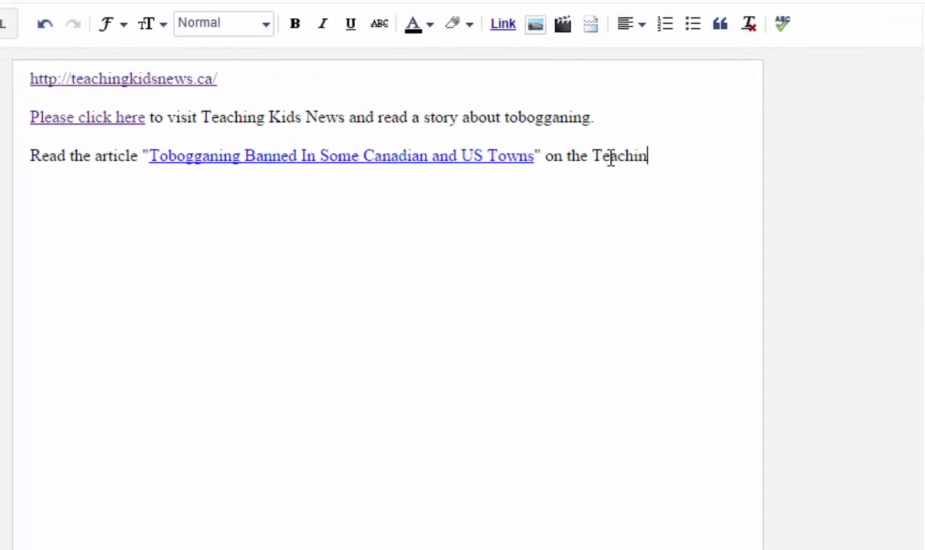
pyautogui.write('ids N')
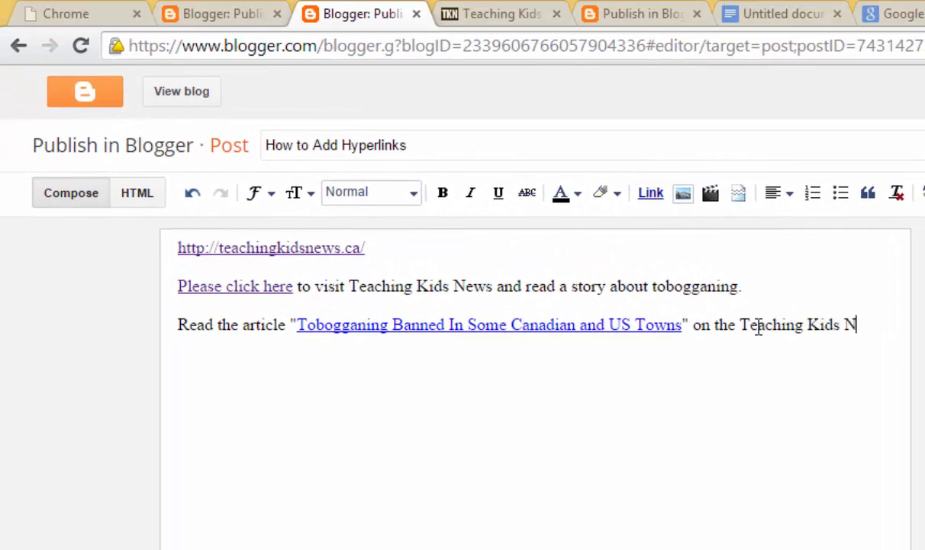
pyautogui.write('ews site.')
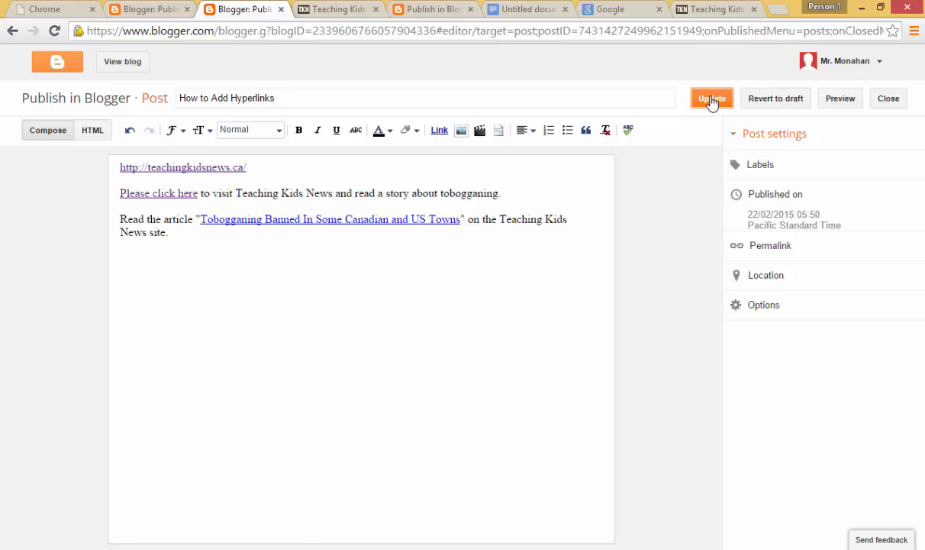
pyautogui.click(712, 98)
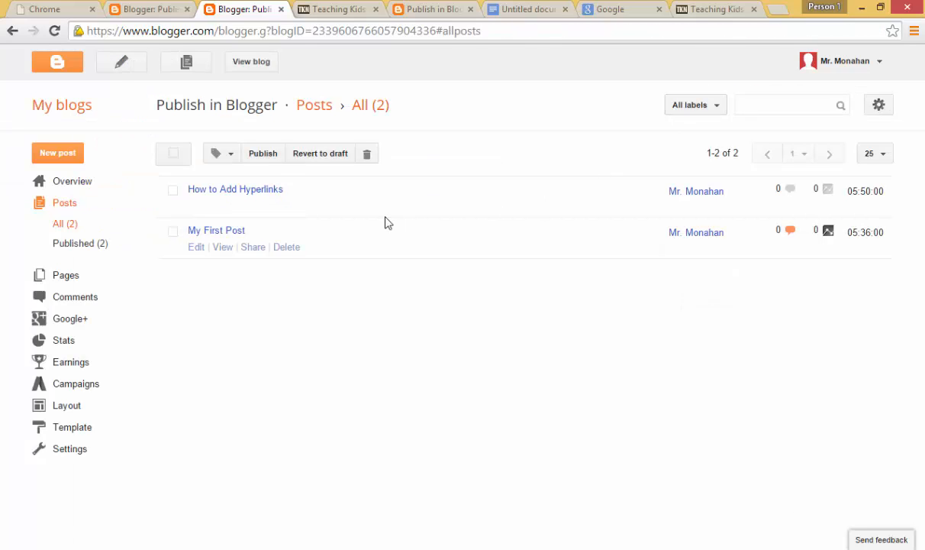
# Step: View the live blog, test the "Tobogganing Banned In Some Canadian and US Towns" link in the post, and return to the blog
pyautogui.click(244, 68)
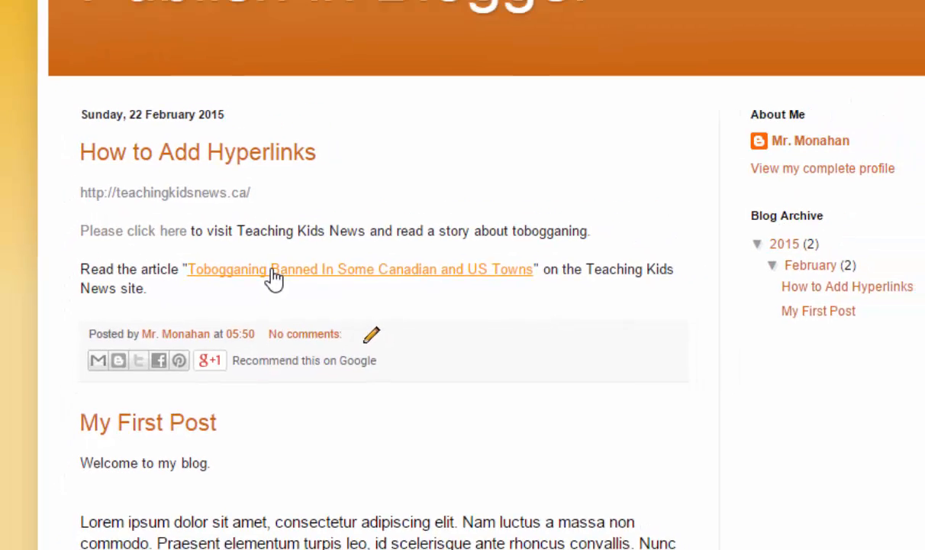
pyautogui.click(276, 246)
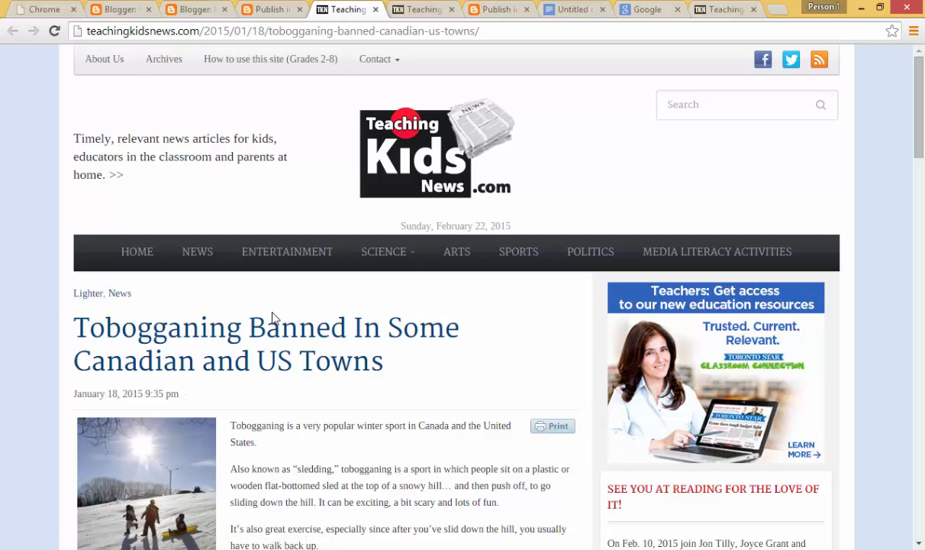
pyautogui.click(260, 10)
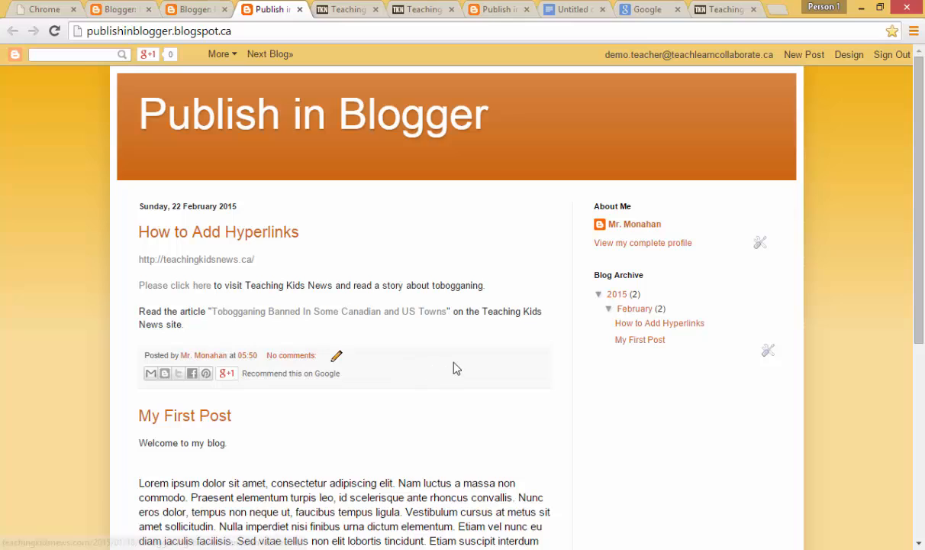